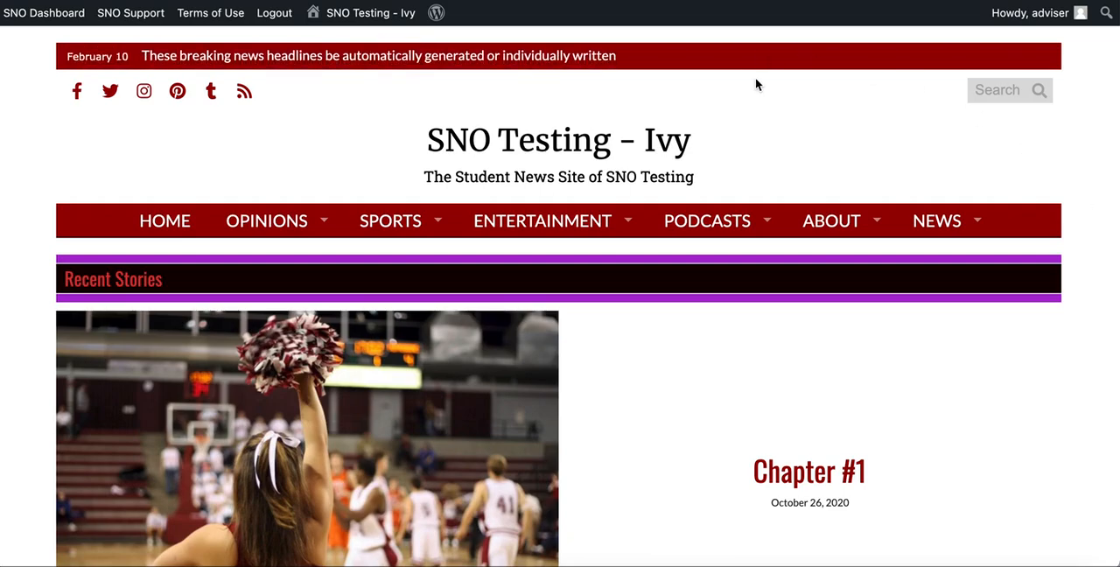
# - Look over the site's homepage from the header down to the footer
pyautogui.scroll(-5, 685, 151)
pyautogui.scroll(-15, 683, 144)
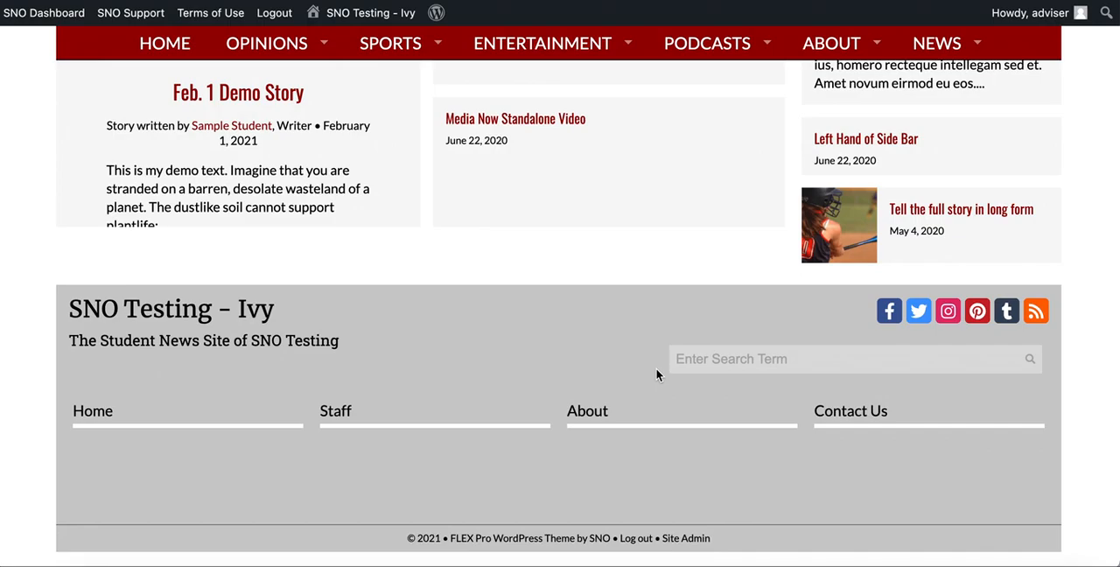
pyautogui.scroll(15, 657, 375)
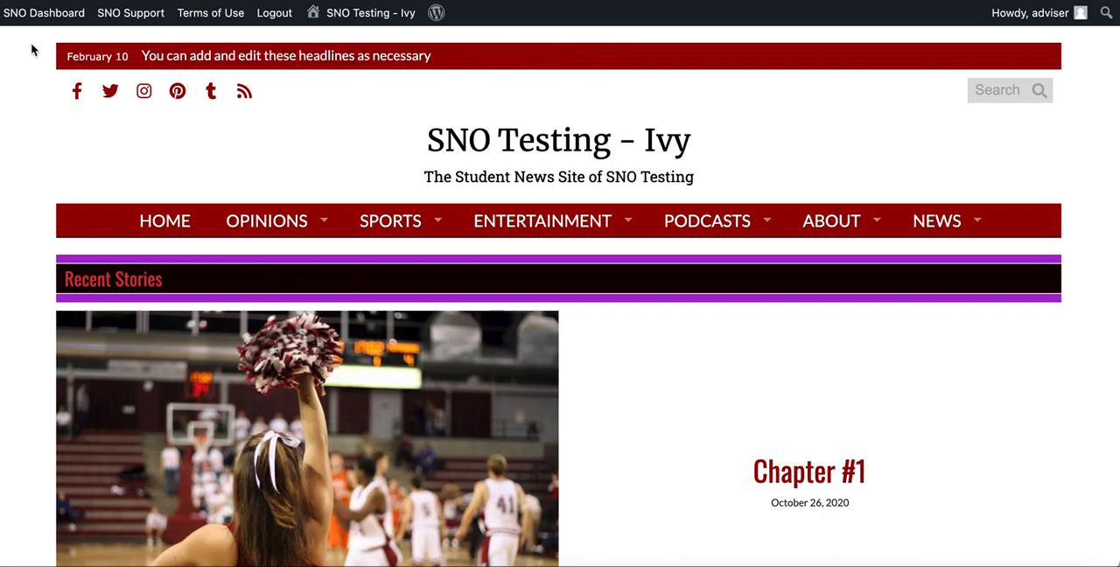
# - Open the Site Designer in SNO Design Options and review the desktop header, homepage widget area and desktop footer layouts
pyautogui.moveTo(34, 25)
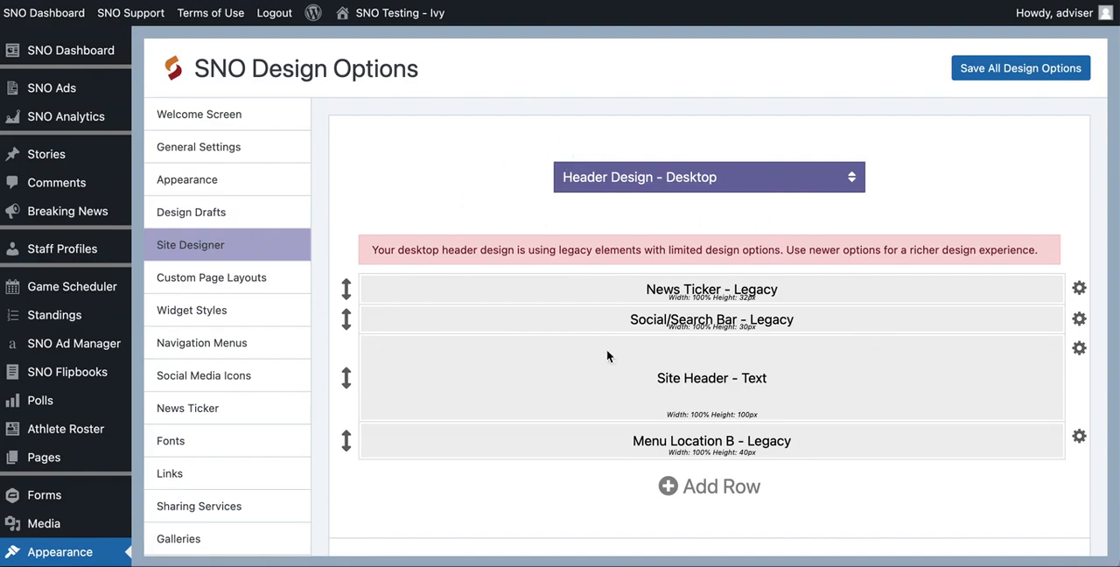
pyautogui.scroll(-1, 824, 238)
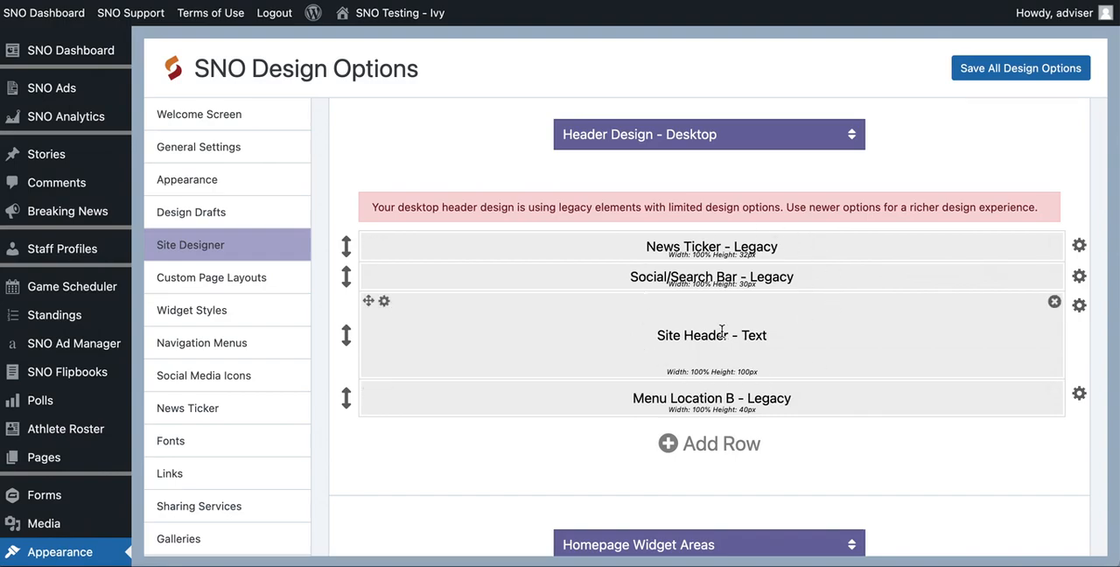
pyautogui.scroll(-10, 721, 332)
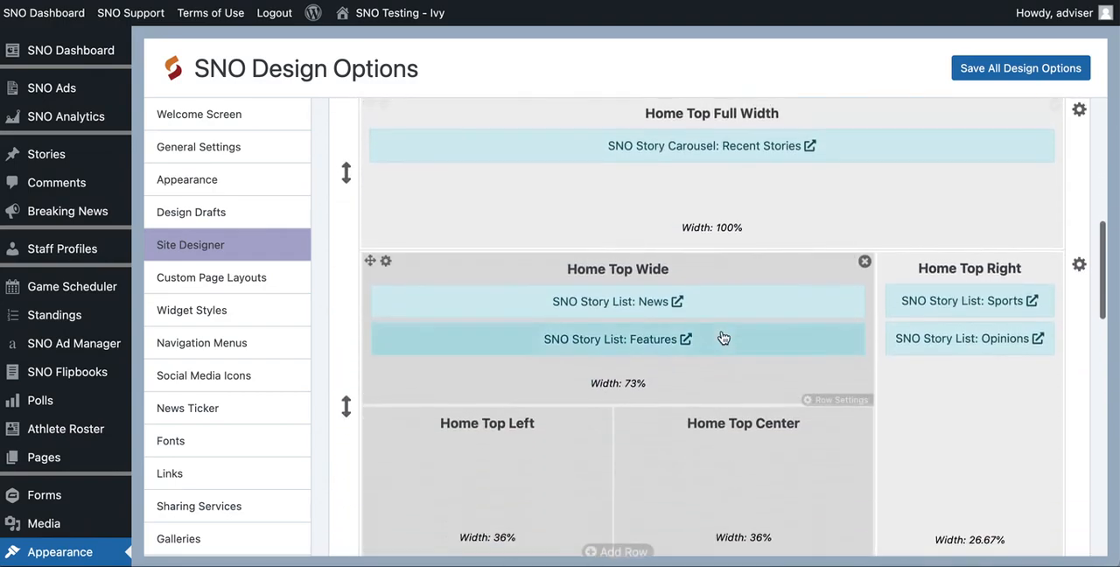
pyautogui.scroll(1, 733, 188)
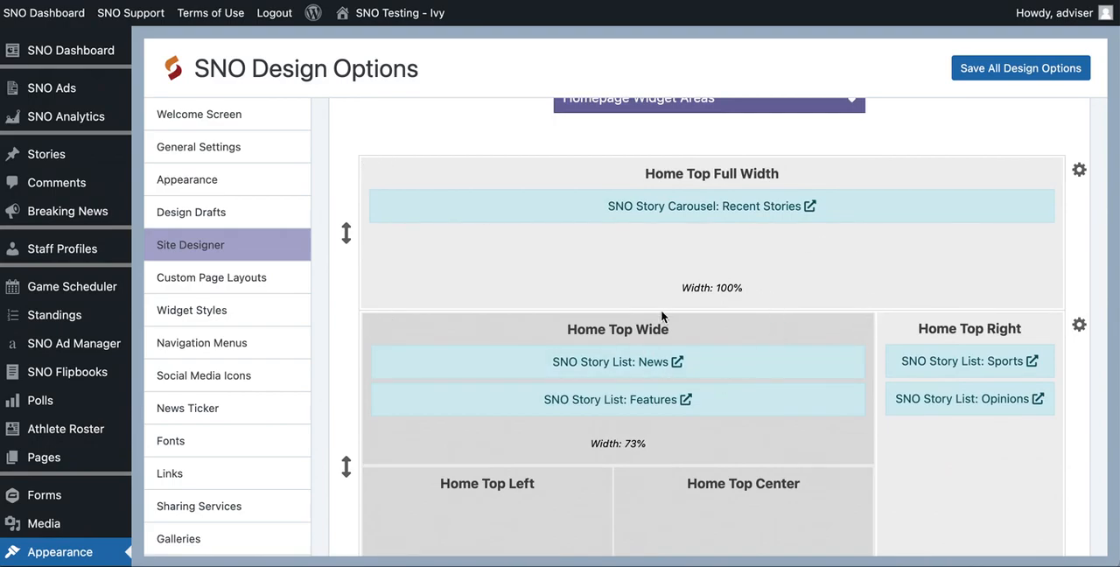
pyautogui.scroll(-10, 662, 315)
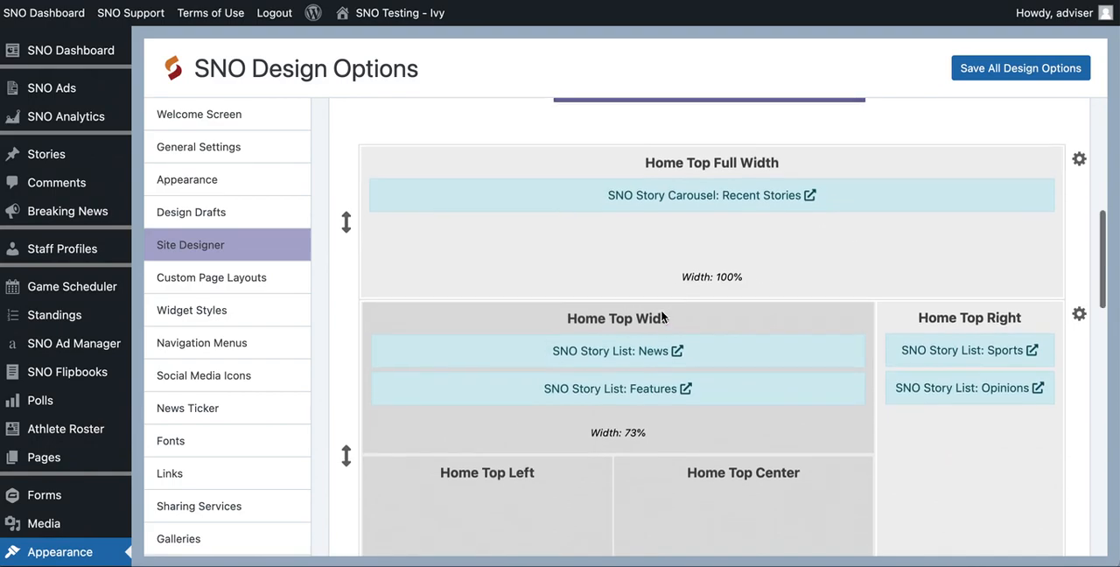
pyautogui.scroll(-1, 661, 313)
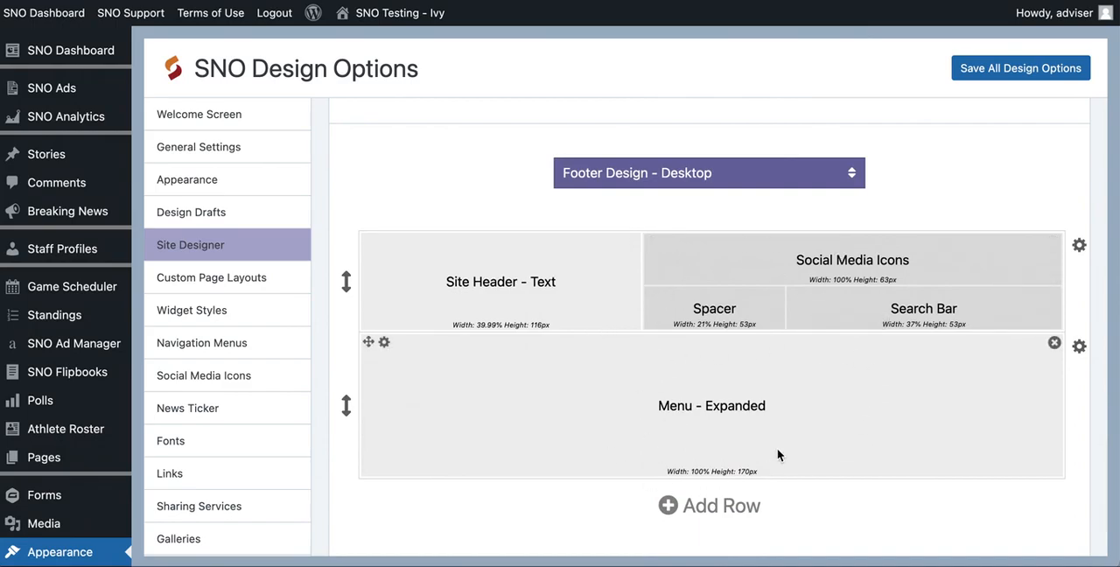
pyautogui.scroll(15, 777, 448)
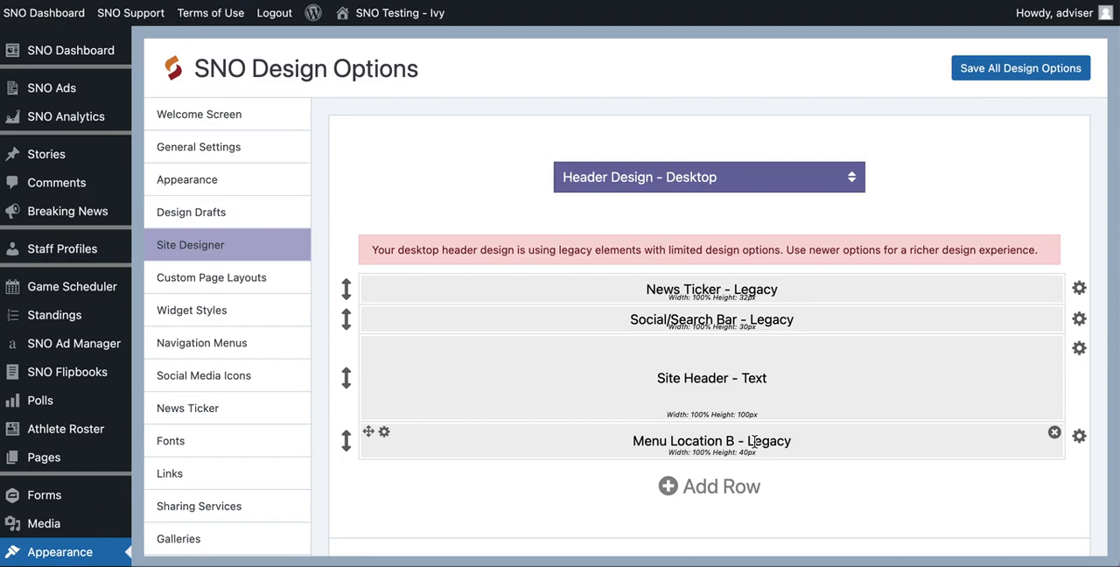
# - Examine the legacy labels on the Menu Location B, News Ticker and Social/Search Bar elements in the desktop header
pyautogui.moveTo(746, 441); pyautogui.dragTo(821, 448)
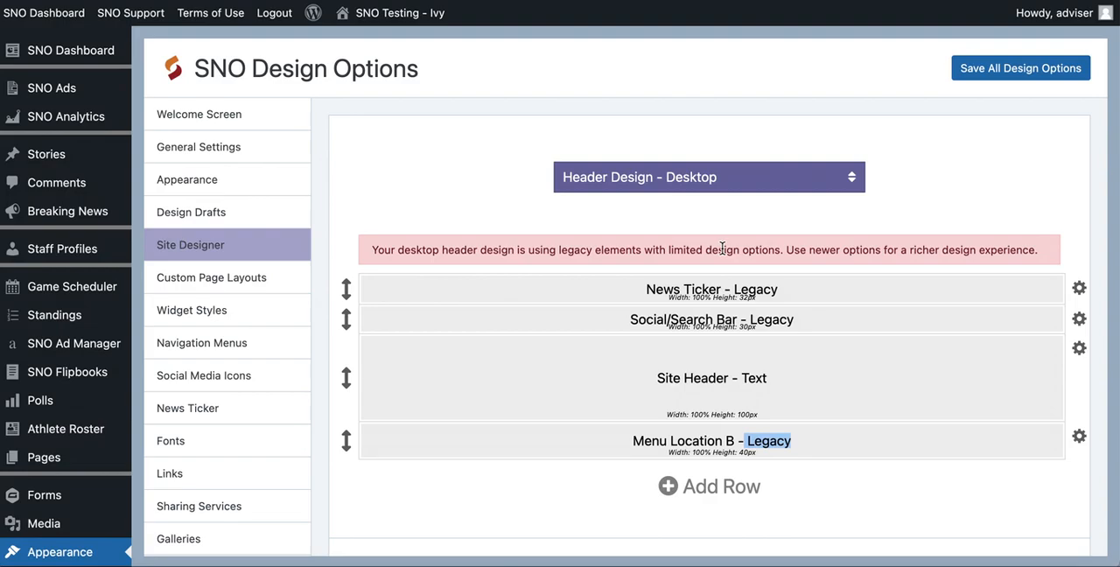
pyautogui.tripleClick(788, 292)
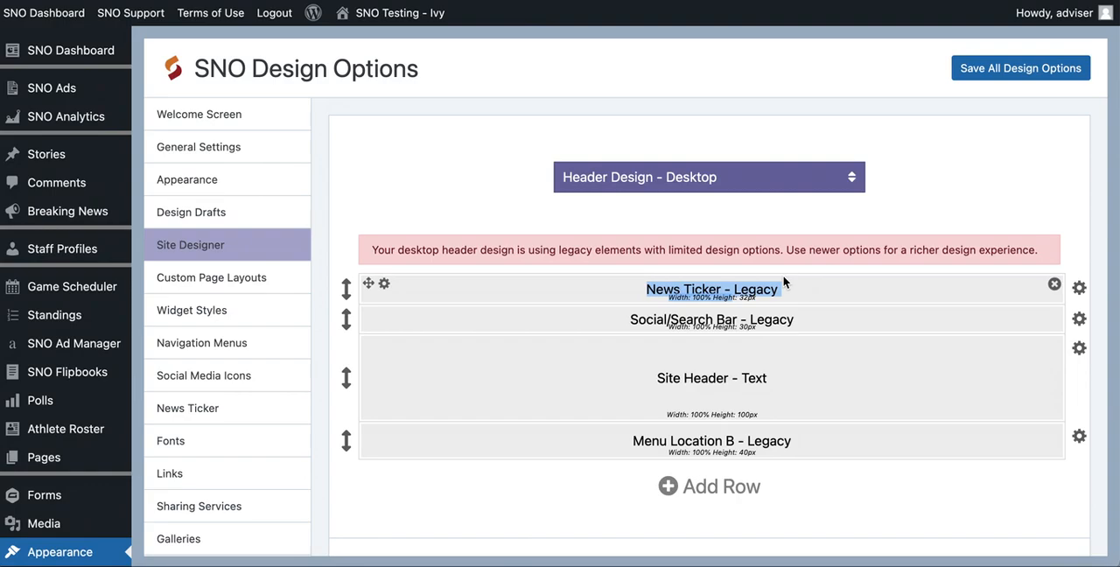
pyautogui.doubleClick(763, 316)
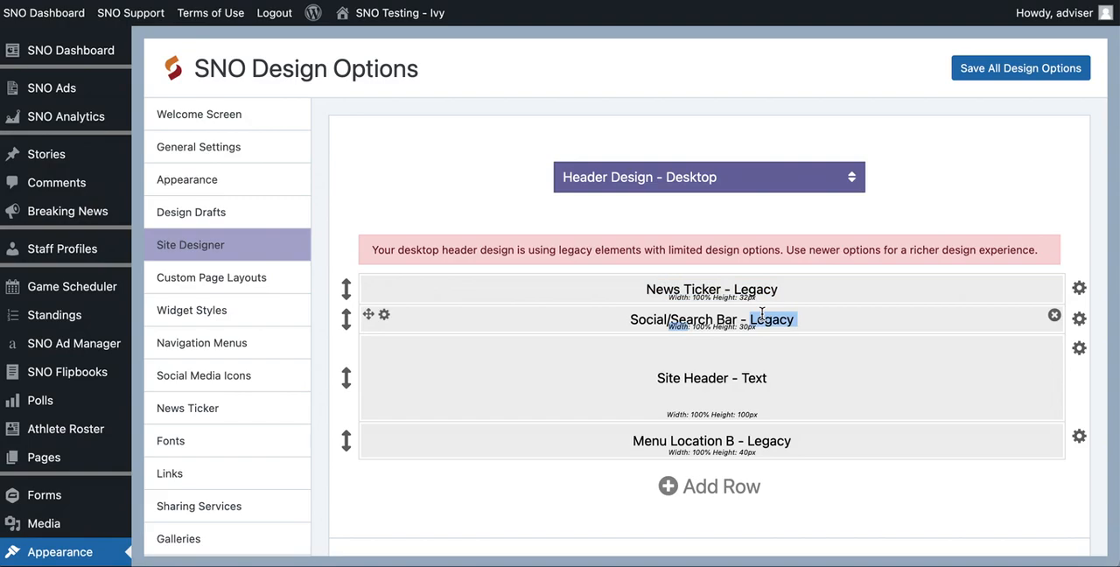
pyautogui.doubleClick(752, 290)
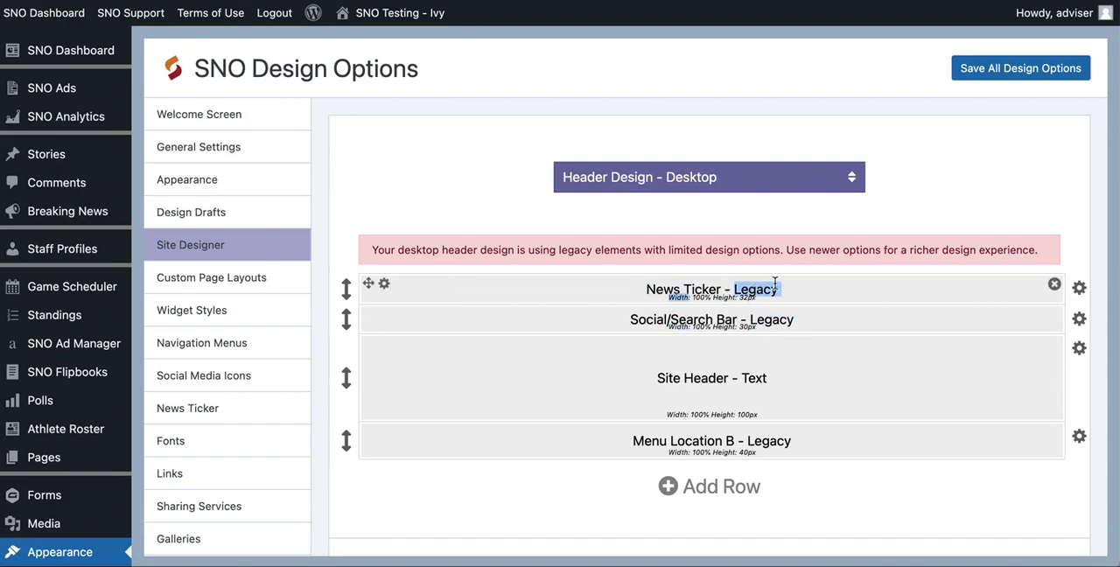
pyautogui.click(788, 292)
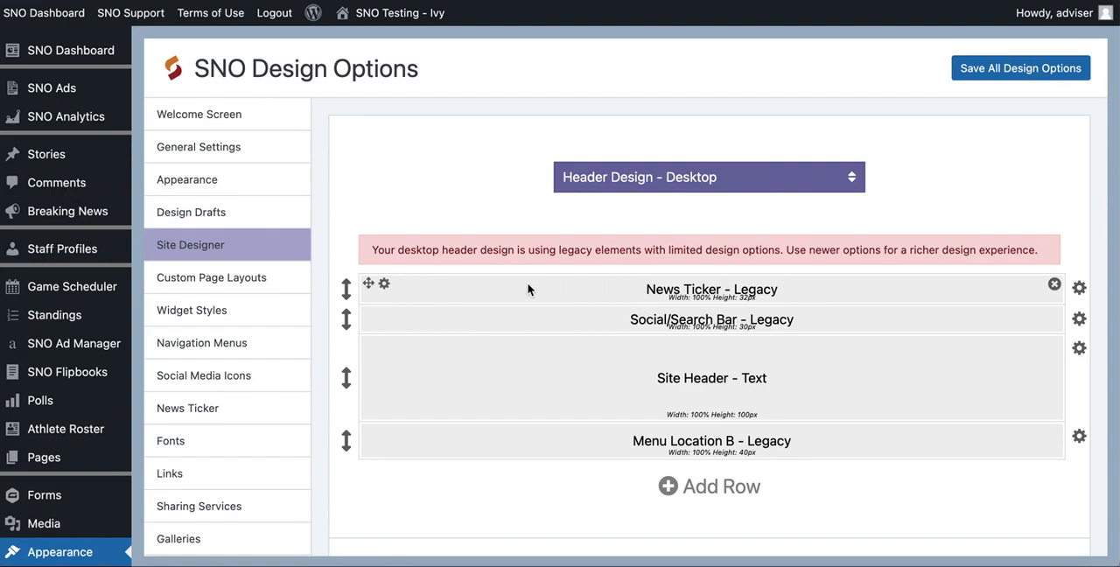
# - Open the News Ticker block's settings, review the available and unavailable content block types, and close them without choosing one
pyautogui.click(385, 280)
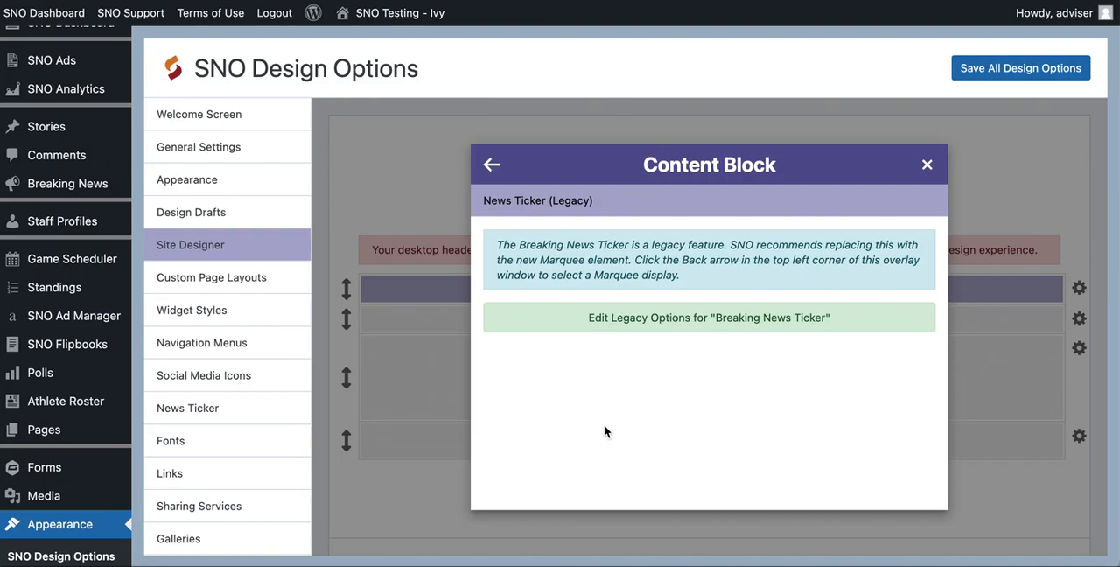
pyautogui.click(491, 168)
pyautogui.scroll(-1, 553, 271)
pyautogui.scroll(1, 553, 269)
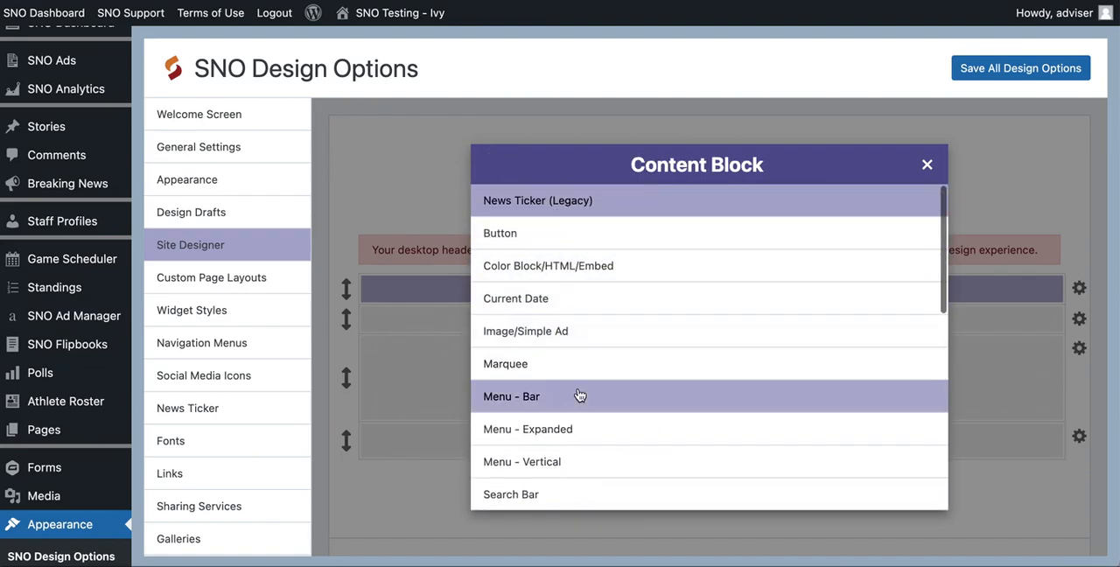
pyautogui.scroll(-5, 578, 392)
pyautogui.scroll(-4, 577, 394)
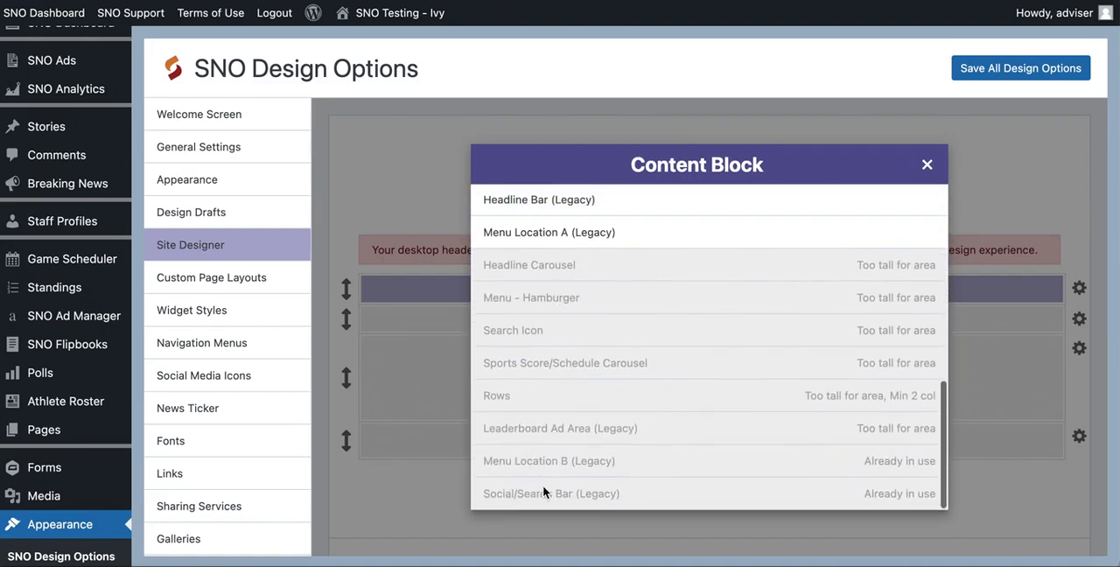
pyautogui.scroll(-3, 584, 293)
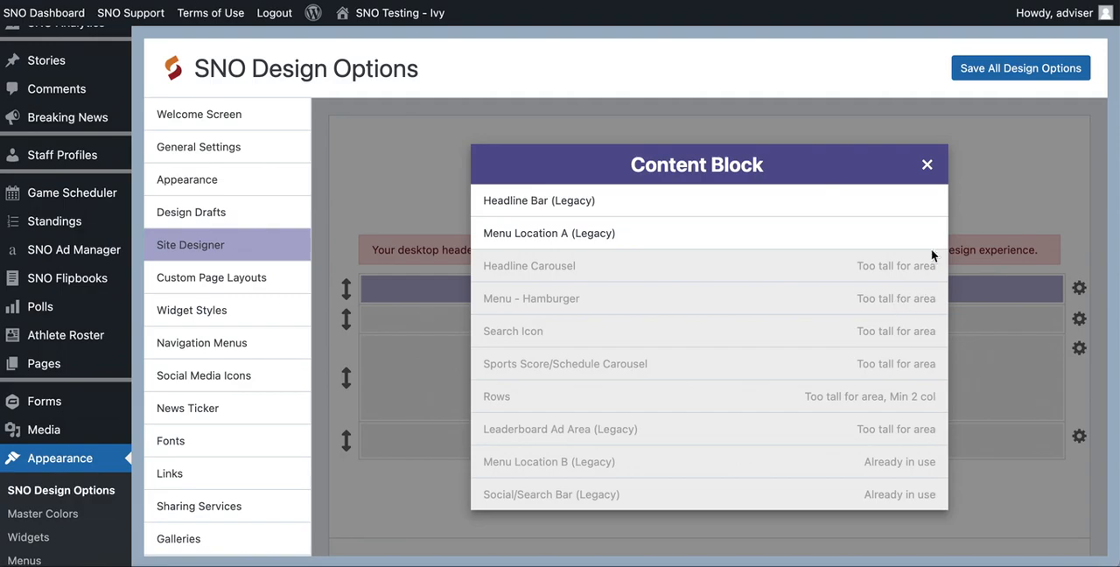
pyautogui.click(927, 166)
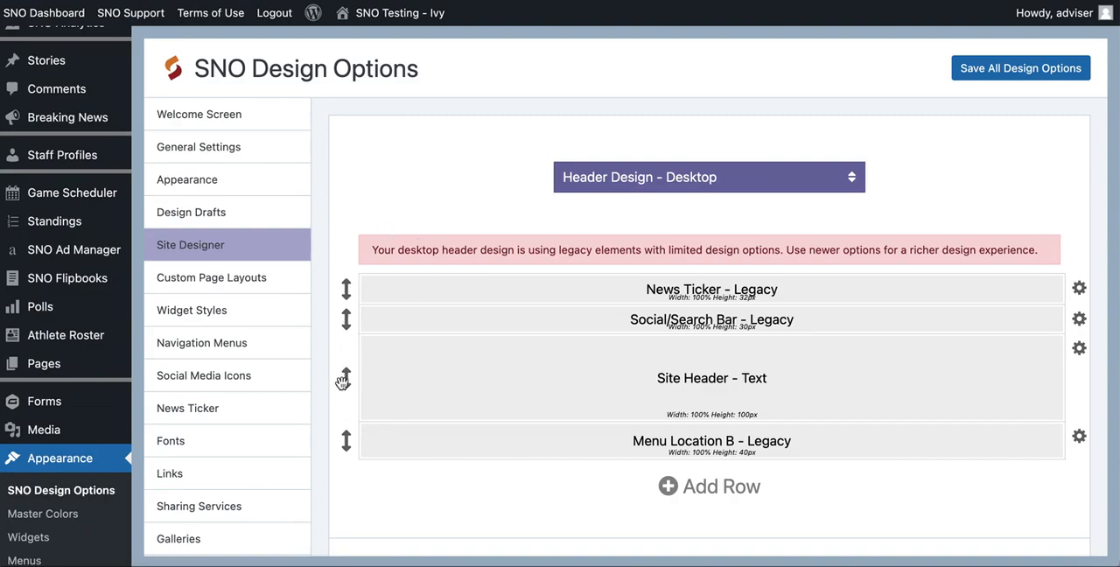
# - Move the Menu Location B row above the News Ticker row, and return it below the Site Header row
pyautogui.moveTo(346, 440); pyautogui.dragTo(339, 300)
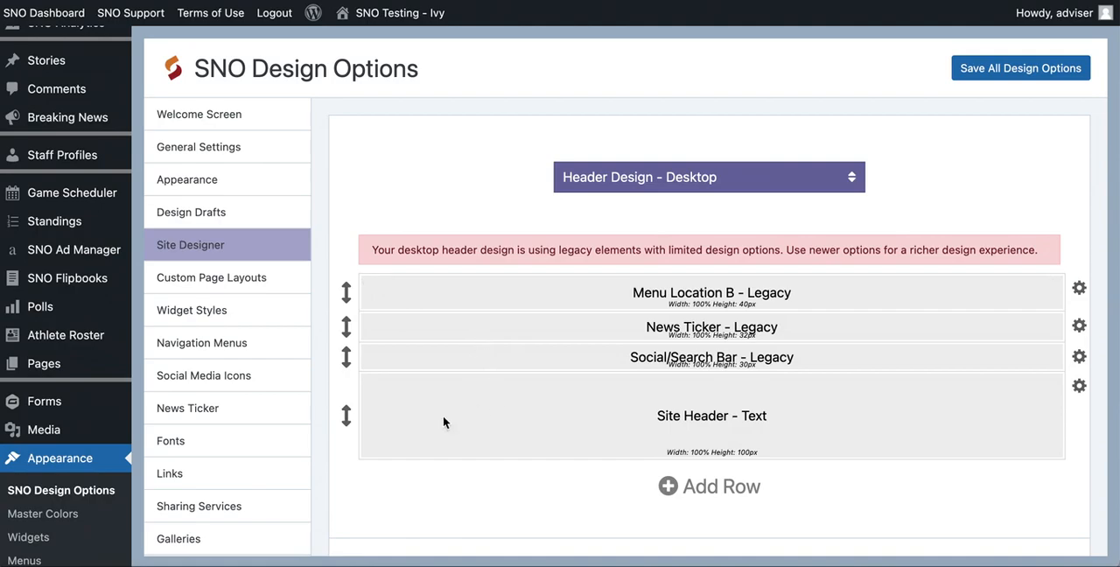
pyautogui.moveTo(346, 289); pyautogui.dragTo(347, 429)
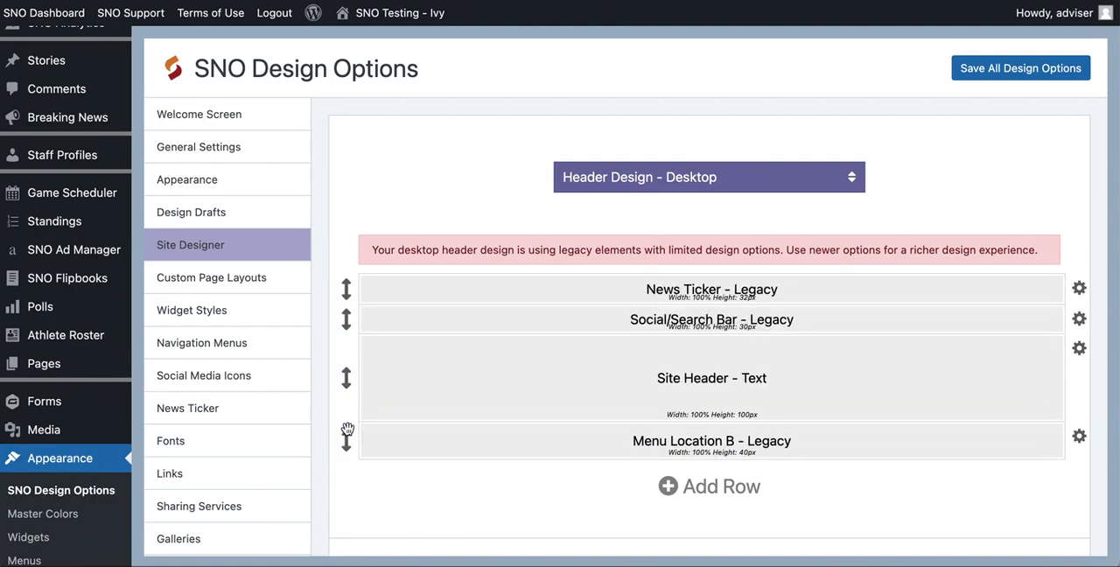
# - Remove the News Ticker, Social/Search Bar, Site Header and Menu Location B elements and their rows from the desktop header
pyautogui.moveTo(1056, 288)
pyautogui.click(1054, 288)
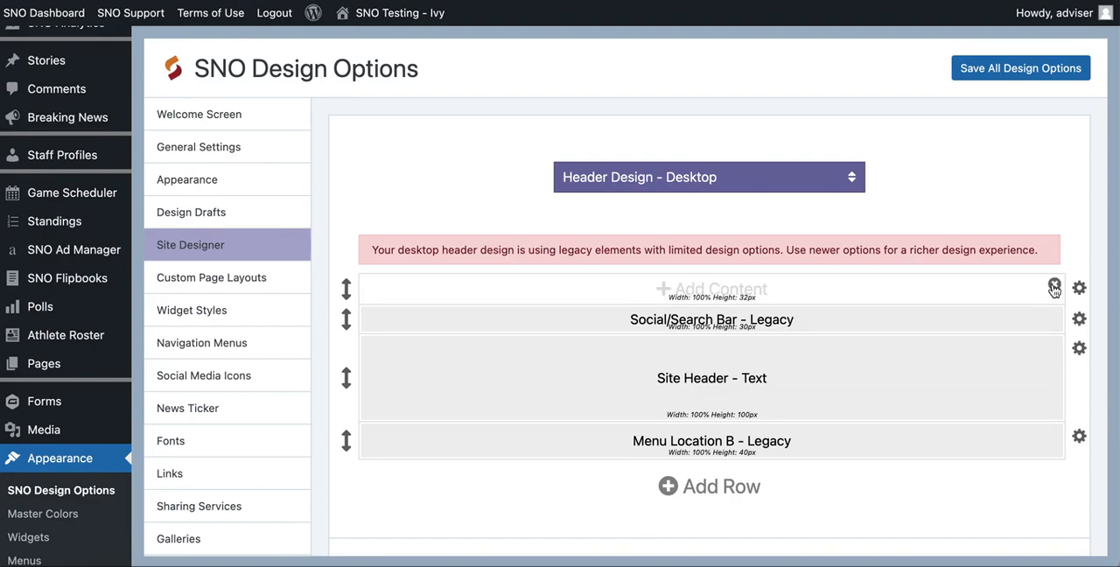
pyautogui.click(1054, 288)
pyautogui.click(1054, 287)
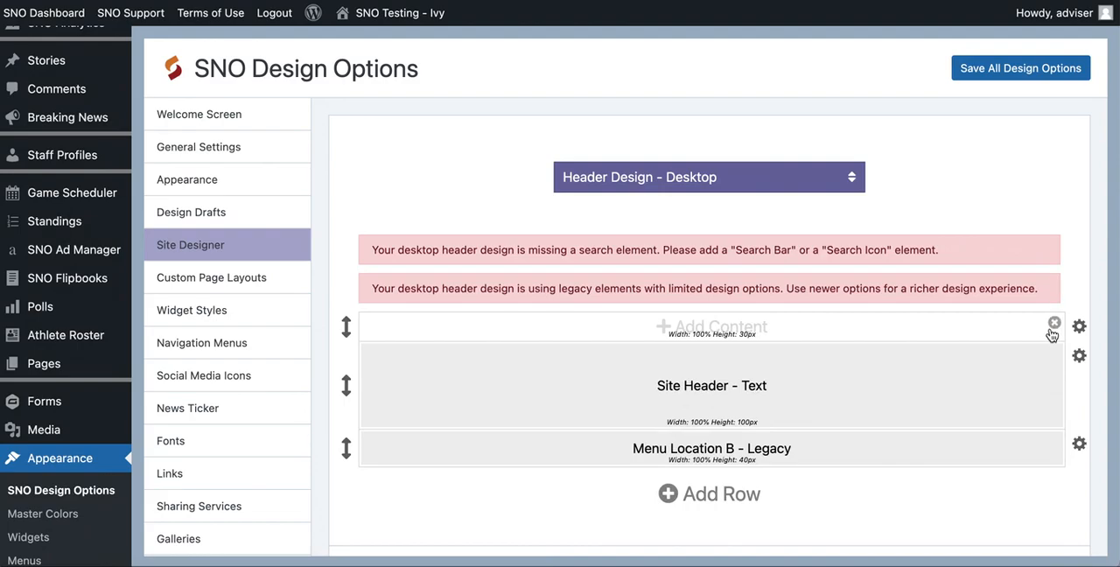
pyautogui.click(1055, 326)
pyautogui.click(1053, 323)
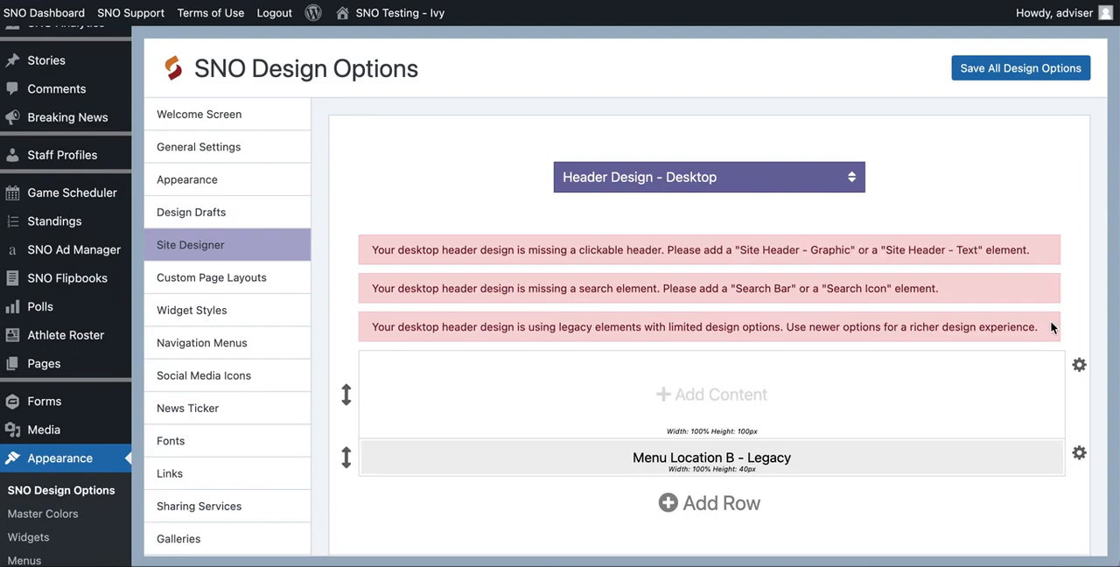
pyautogui.click(1053, 364)
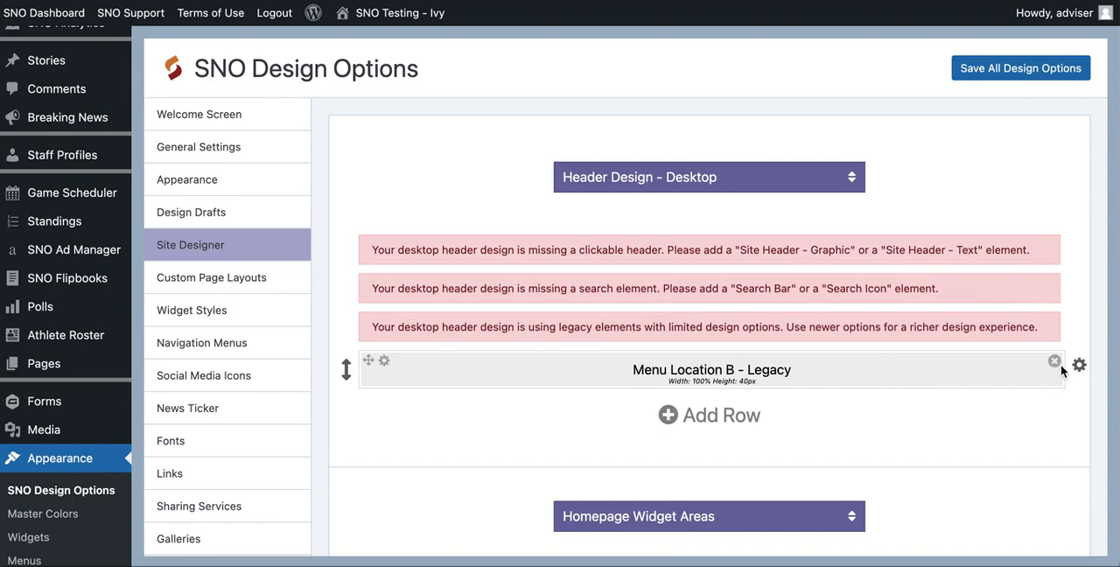
pyautogui.click(1055, 363)
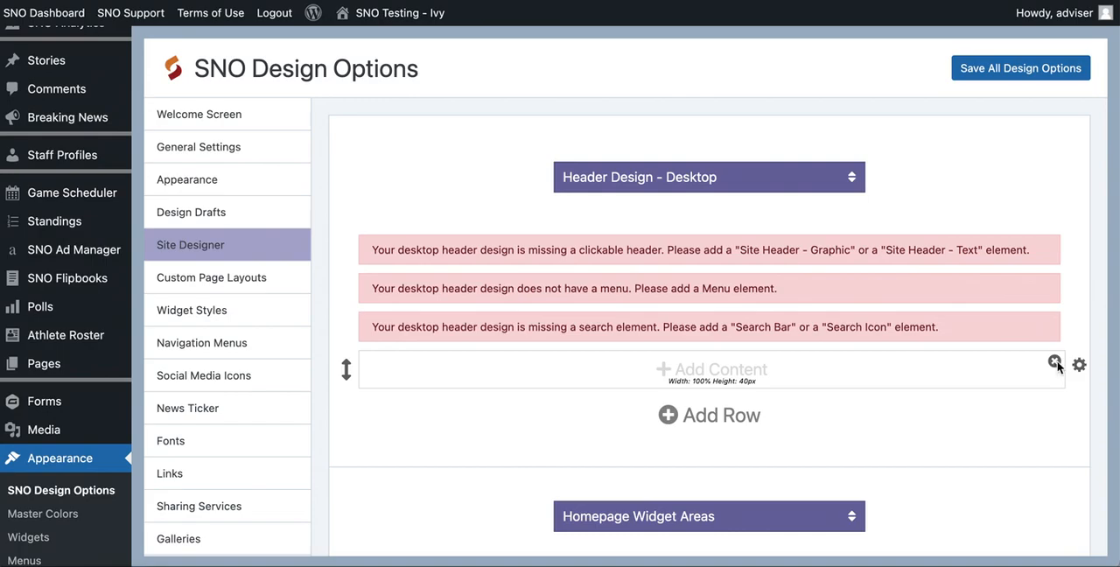
pyautogui.click(1055, 364)
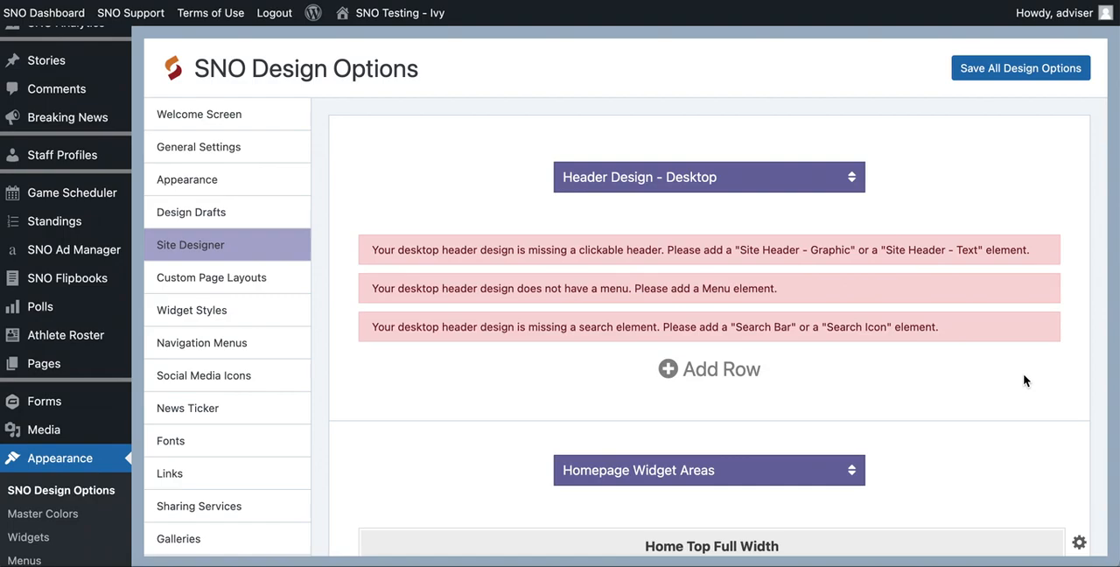
# - Add a new row to the desktop header and set its height to 200px
pyautogui.click(721, 370)
pyautogui.scroll(-2, 714, 372)
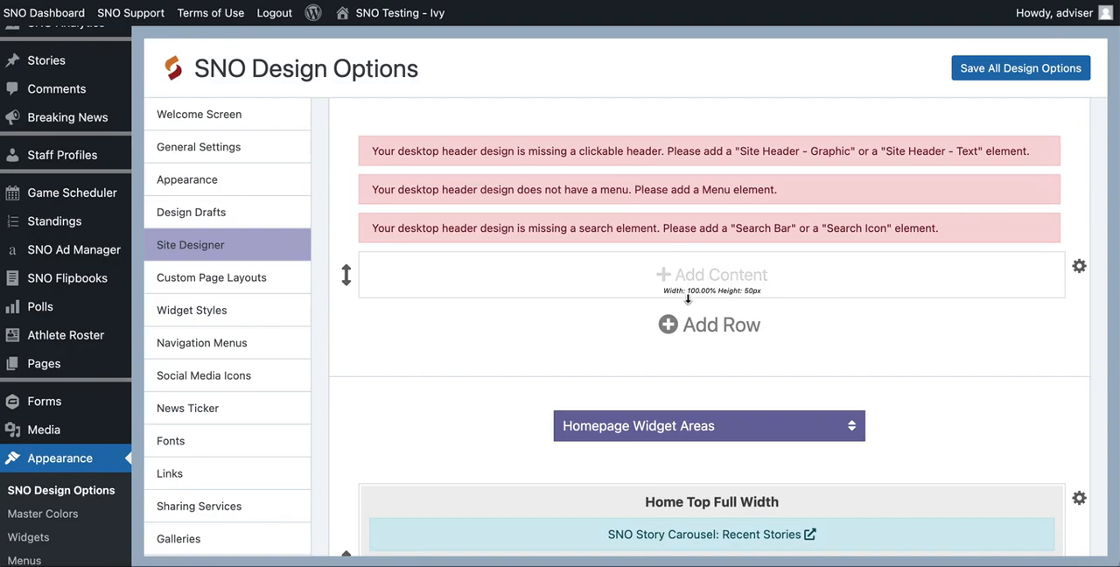
pyautogui.moveTo(687, 298); pyautogui.dragTo(690, 380)
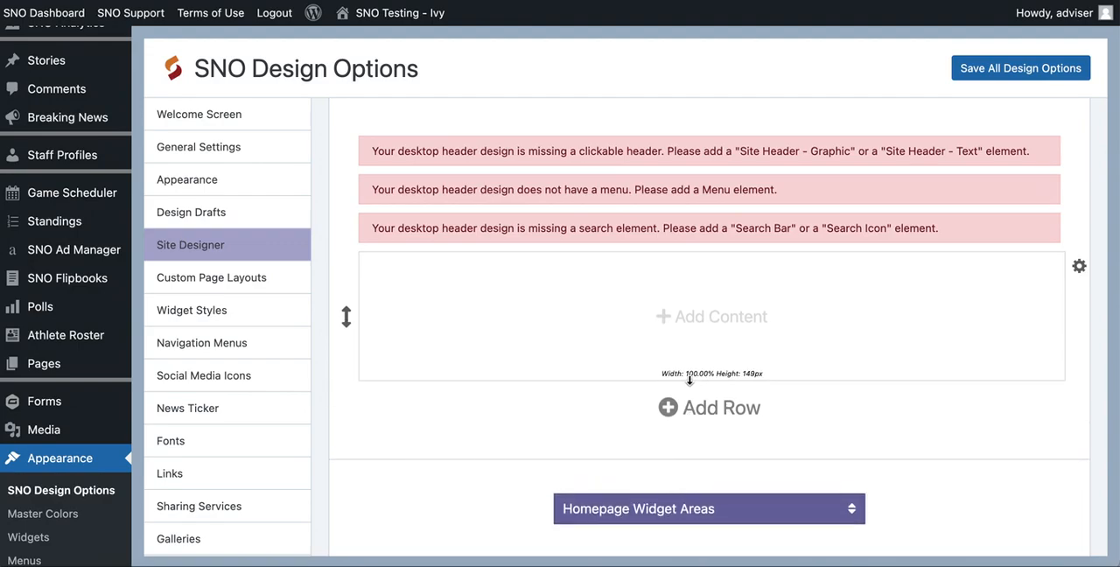
pyautogui.moveTo(689, 379); pyautogui.dragTo(690, 424)
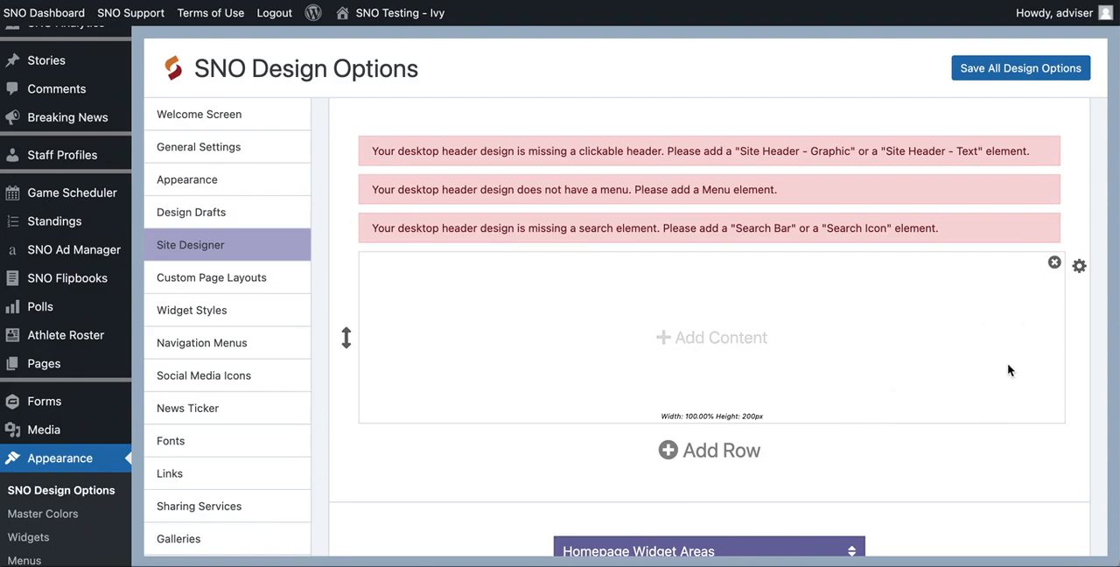
# - Add two columns to the new header row, dividing it into three content areas
pyautogui.click(1079, 269)
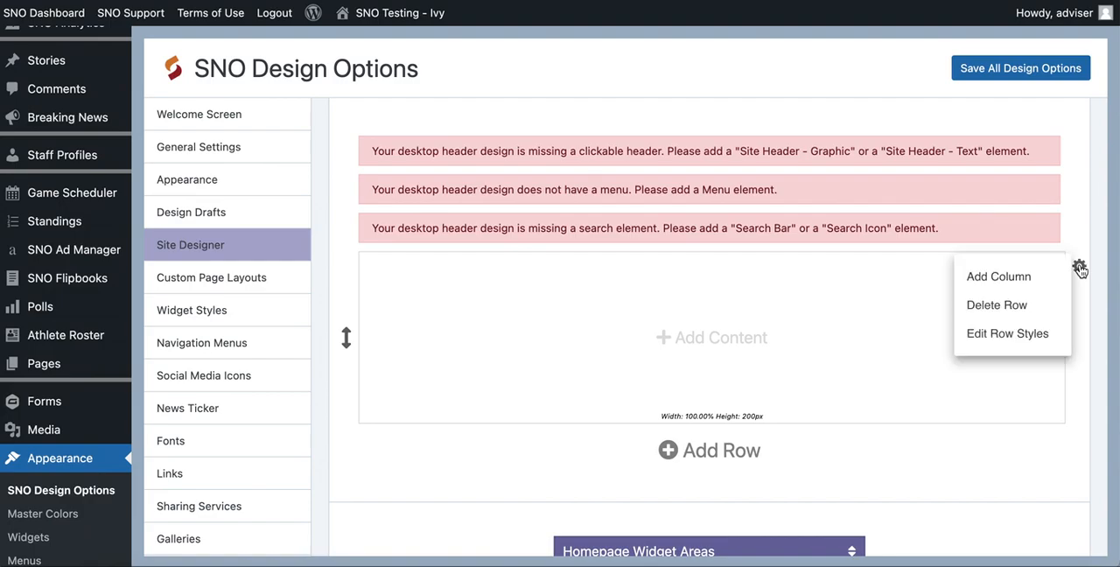
pyautogui.click(1038, 284)
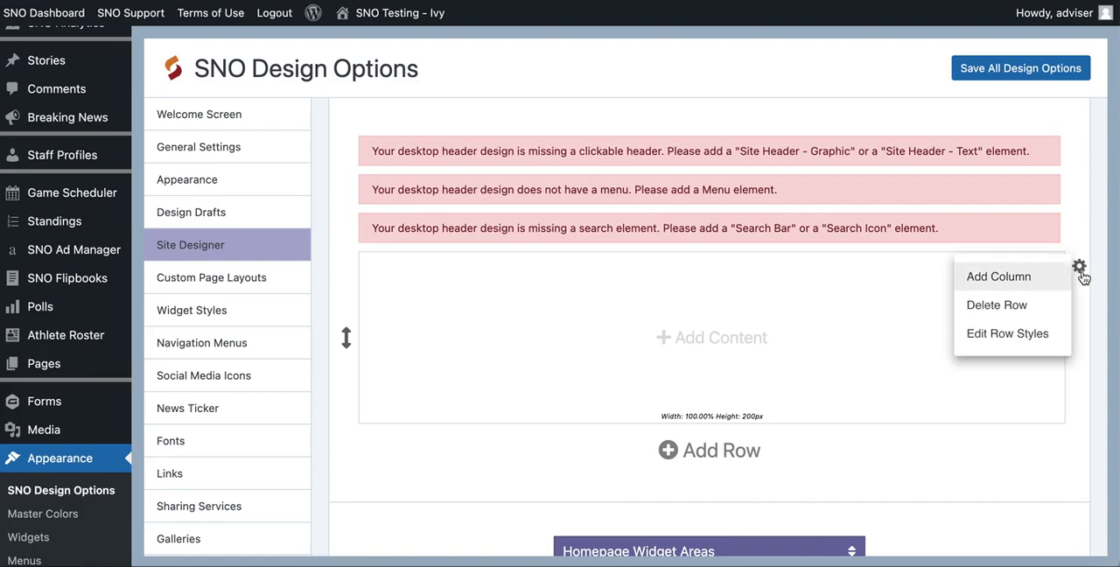
pyautogui.click(1078, 269)
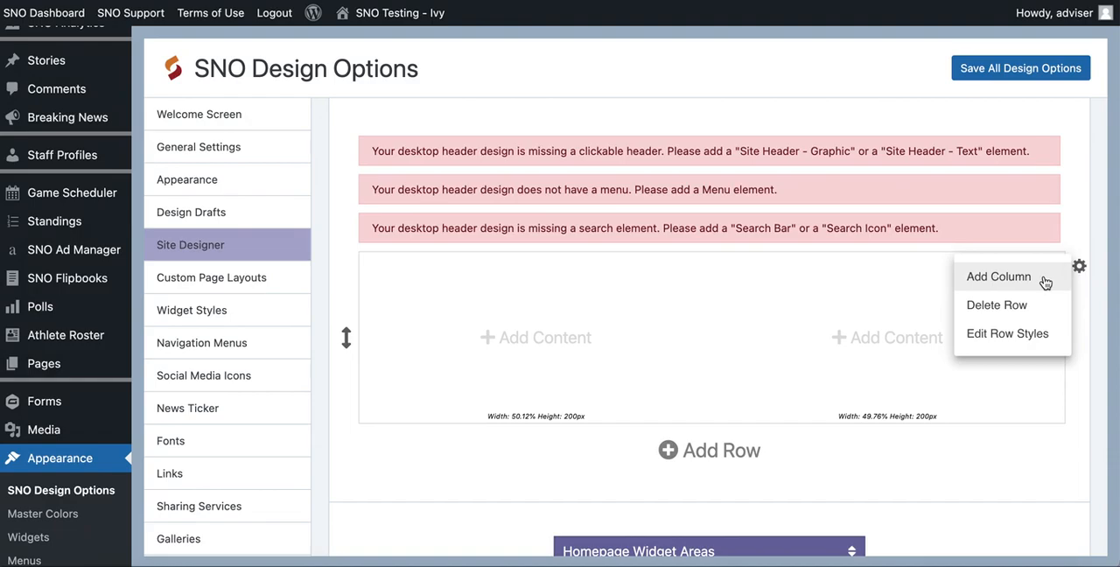
pyautogui.click(1044, 282)
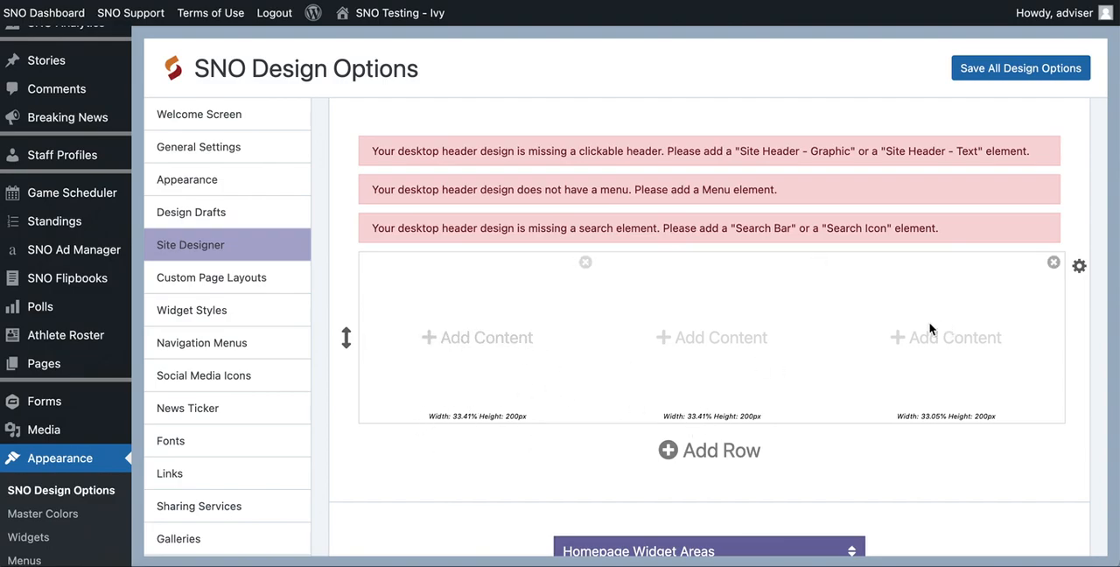
# - Add a Site Header - Graphic element to the middle area of the new header row
pyautogui.click(697, 340)
pyautogui.scroll(8, 695, 341)
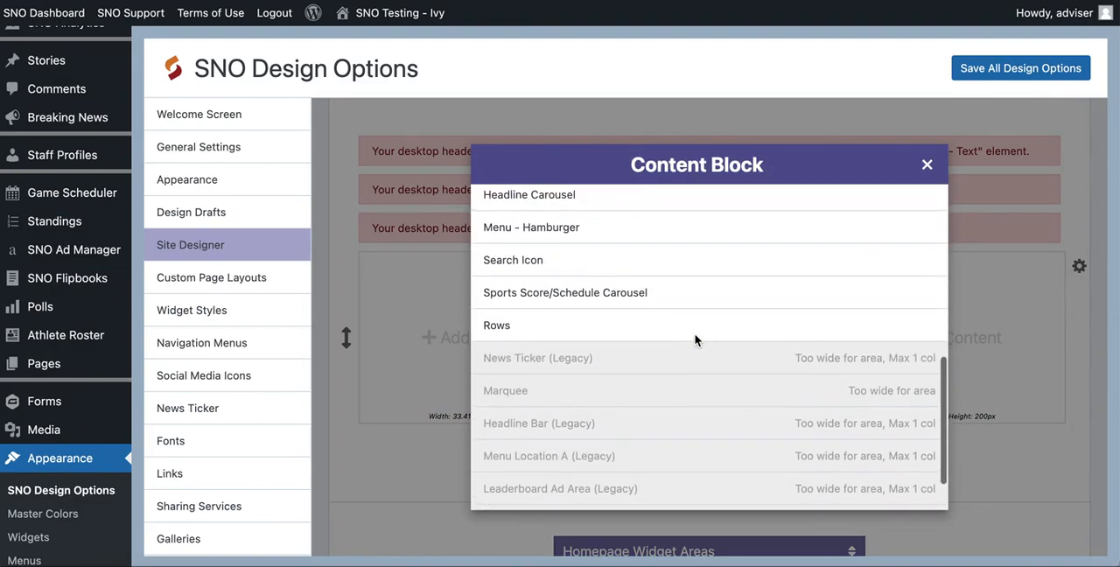
pyautogui.scroll(3, 697, 340)
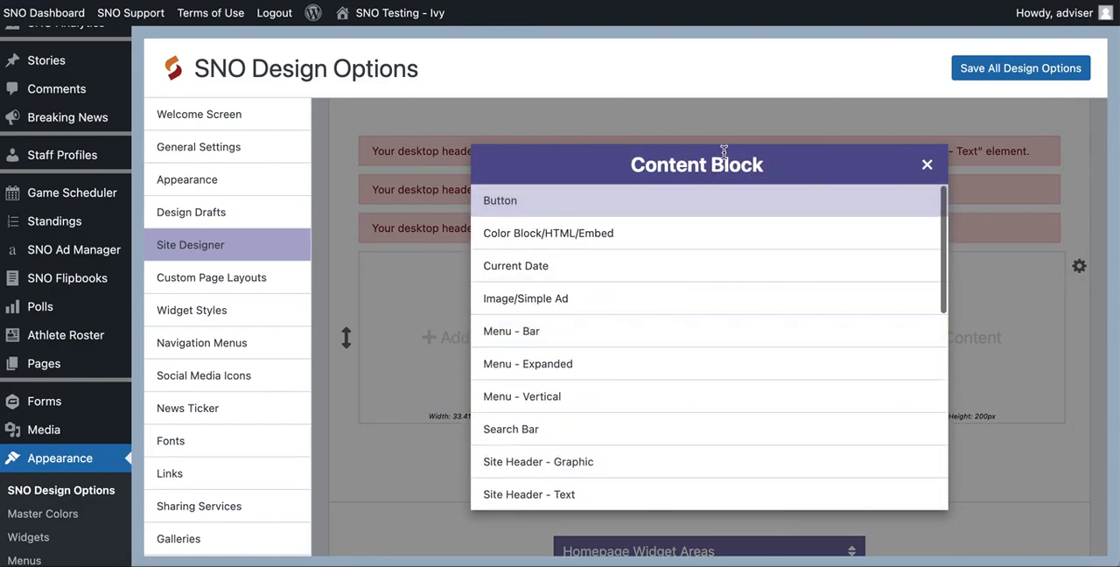
pyautogui.scroll(-3, 564, 289)
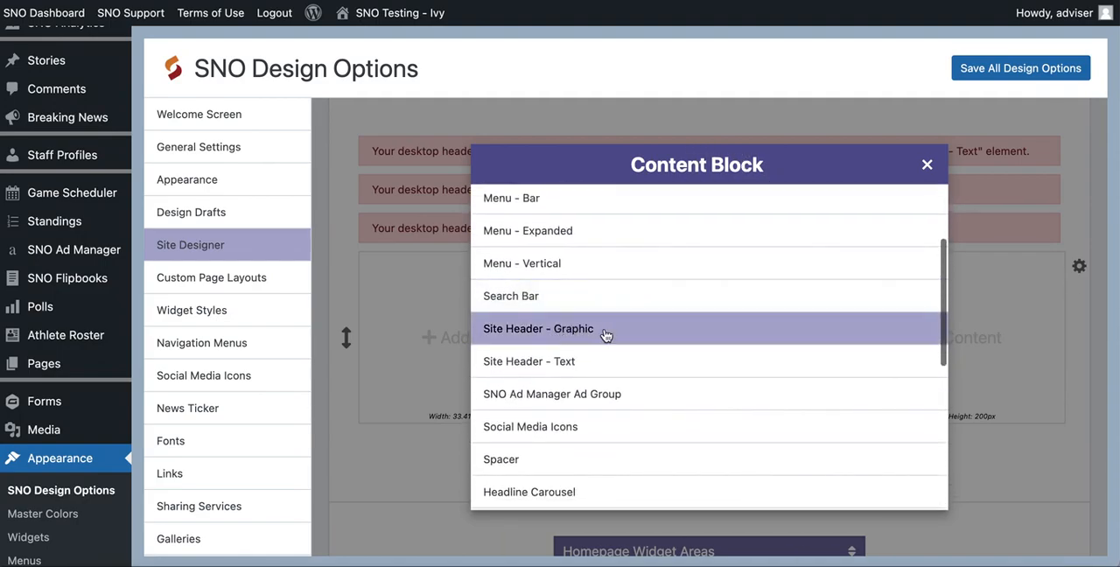
pyautogui.click(605, 335)
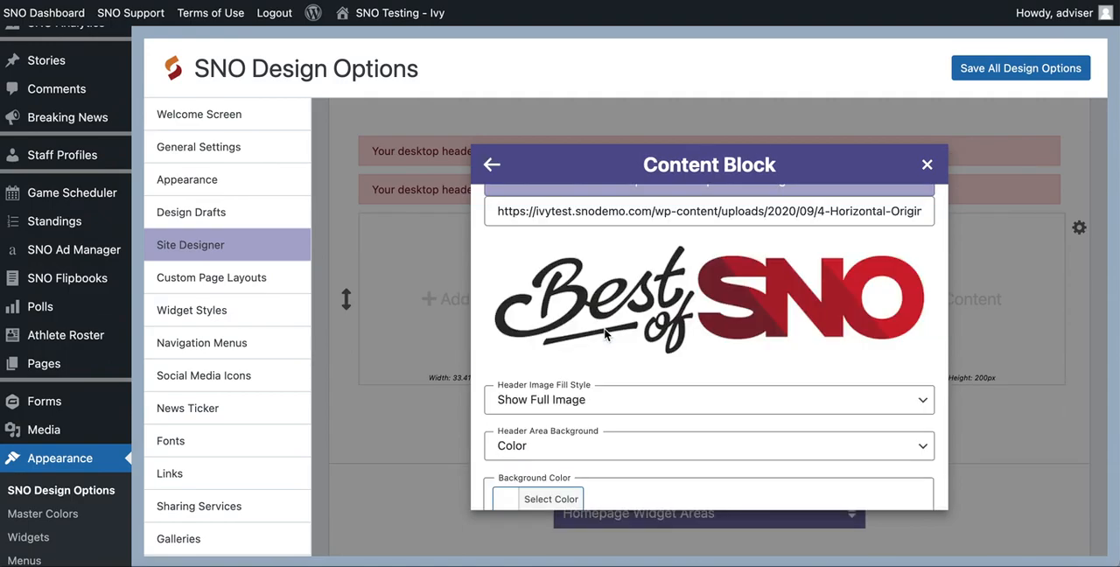
# - Upload Ivys-Demo-Site.png from the Desktop and use it as the desktop header image
pyautogui.scroll(2, 635, 262)
pyautogui.click(635, 261)
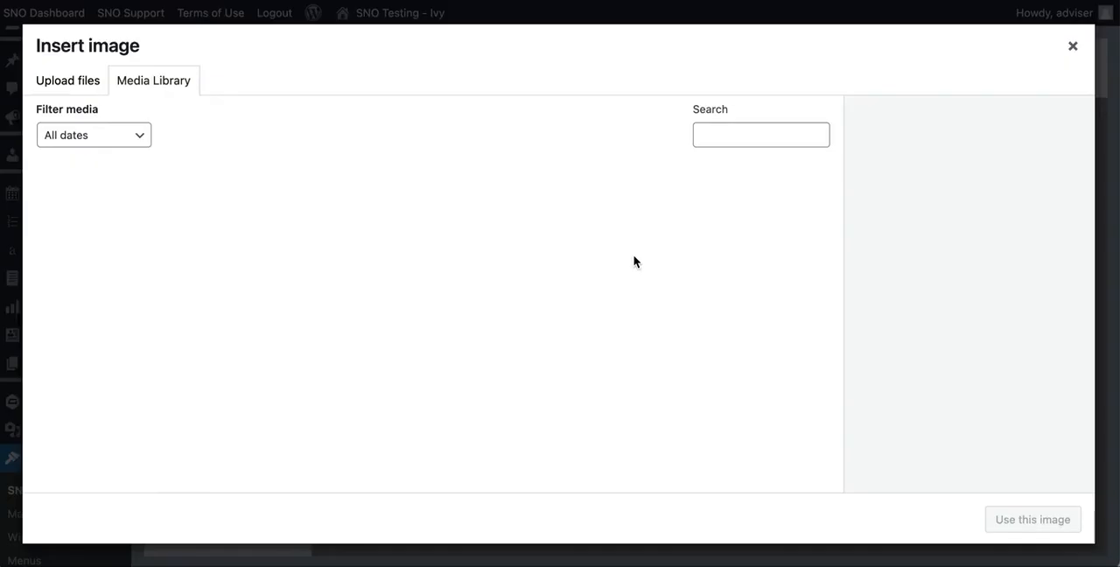
pyautogui.click(82, 80)
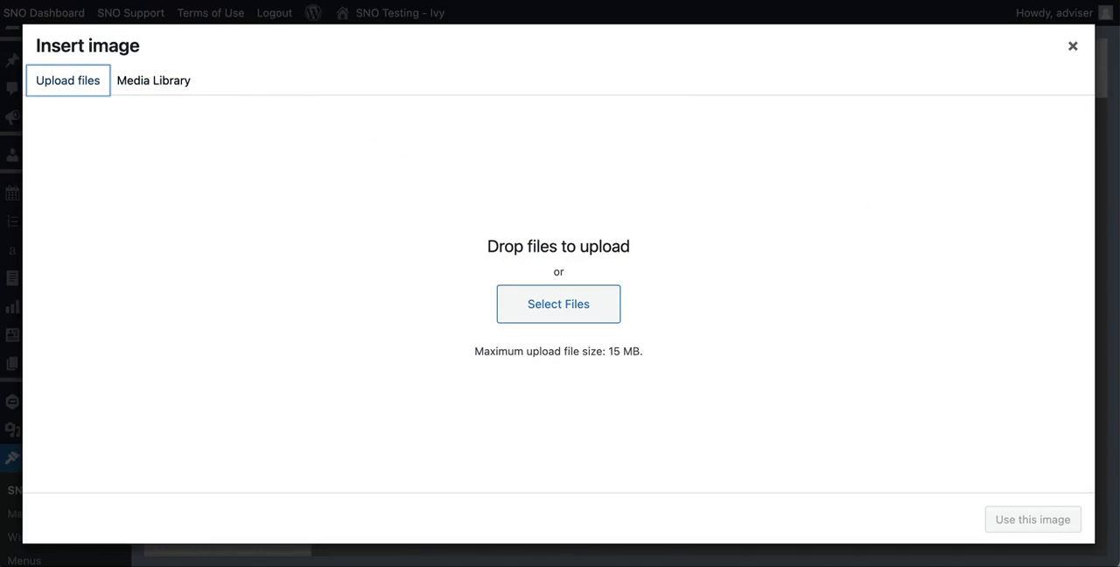
pyautogui.click(596, 303)
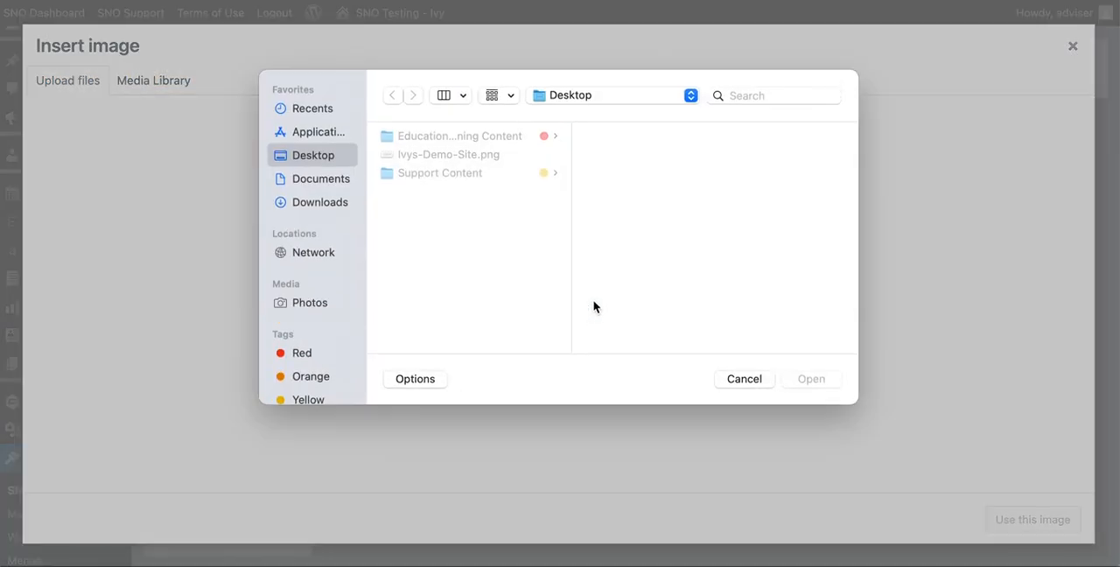
pyautogui.click(420, 154)
pyautogui.click(801, 377)
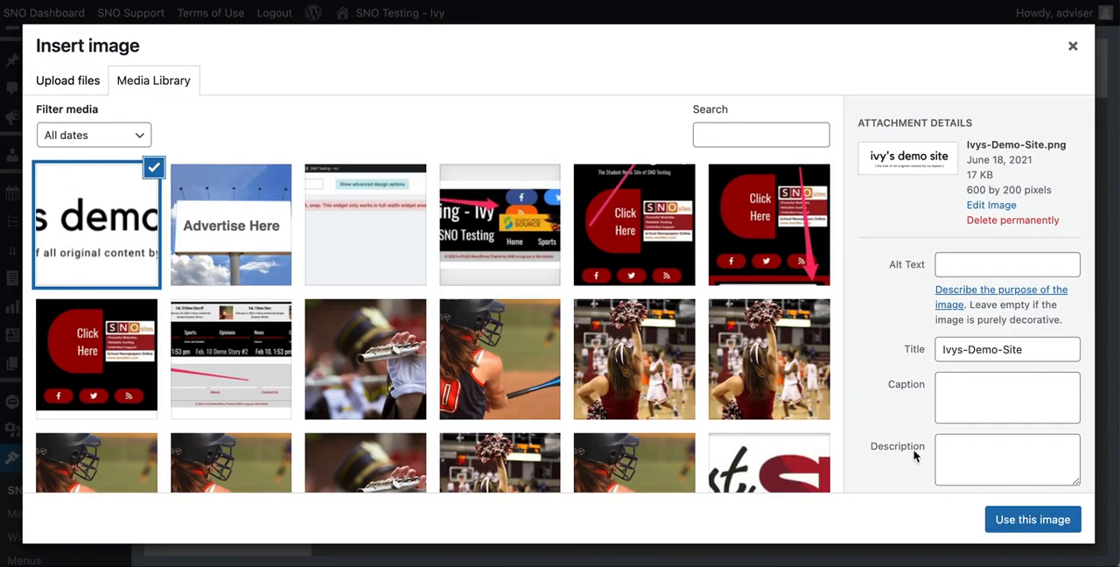
pyautogui.click(1032, 521)
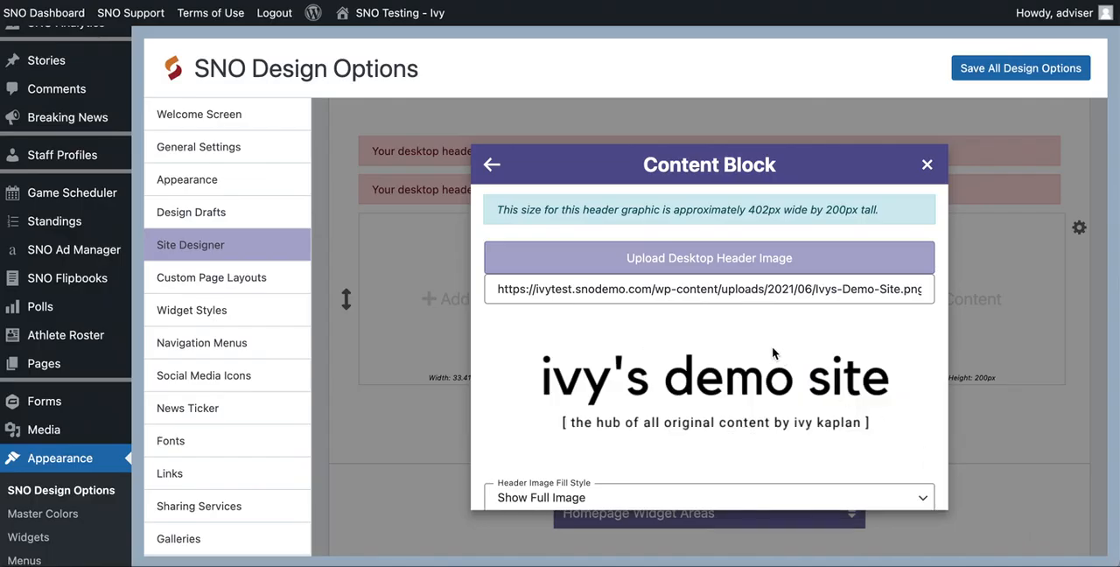
# - Set the header graphic's area background to Transparent and close its content block settings
pyautogui.scroll(-5, 773, 352)
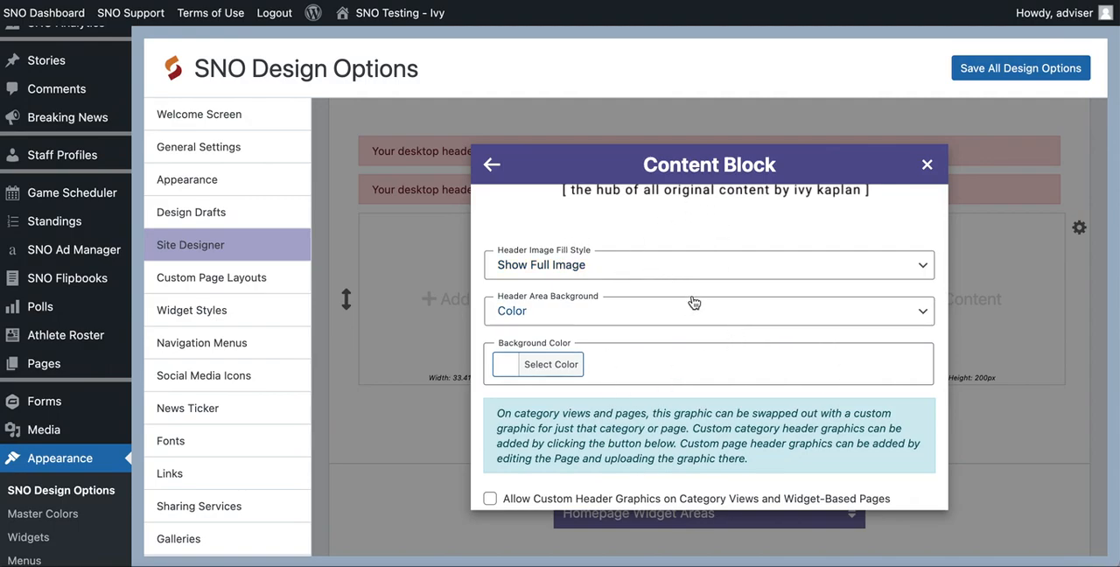
pyautogui.click(570, 316)
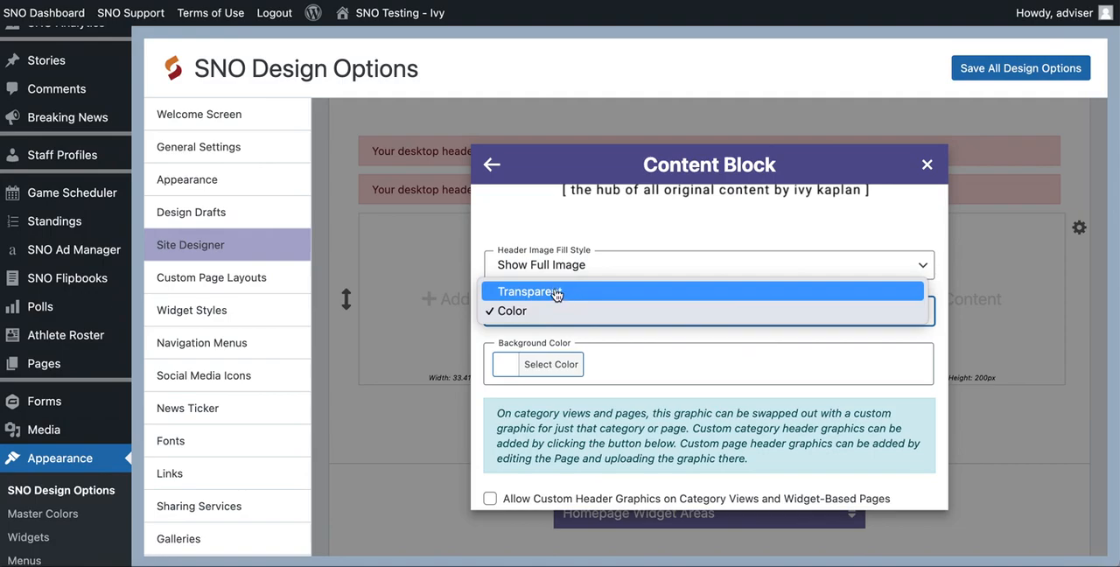
pyautogui.click(557, 292)
pyautogui.scroll(-4, 557, 294)
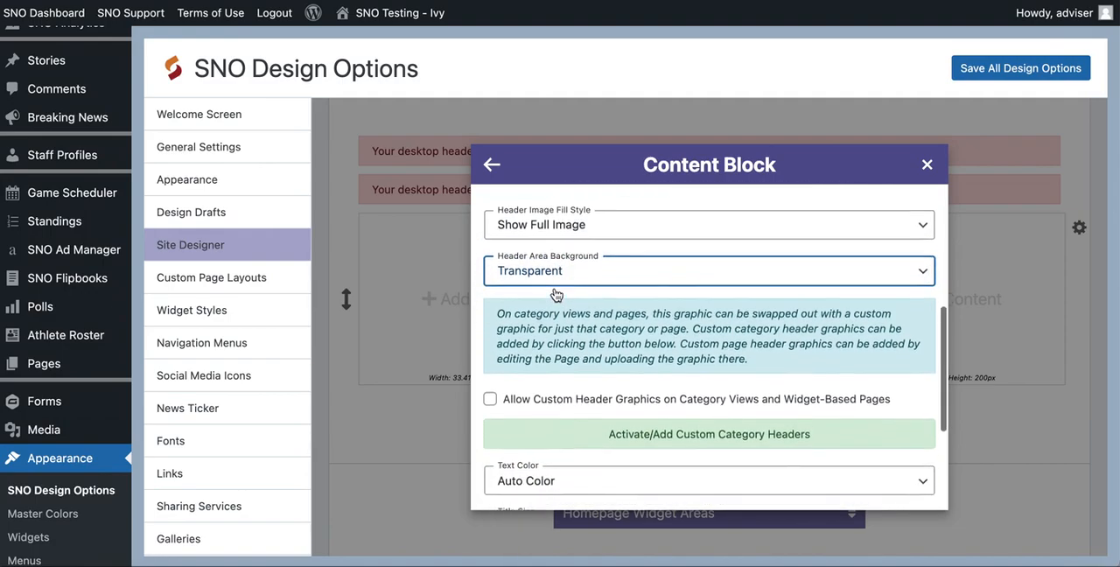
pyautogui.scroll(-3, 557, 295)
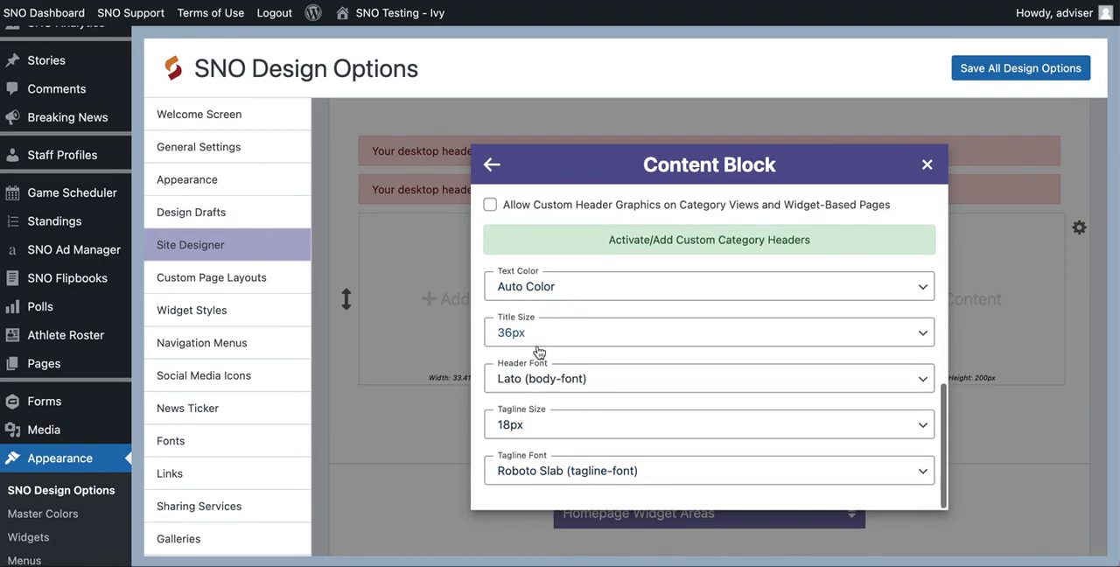
pyautogui.click(927, 166)
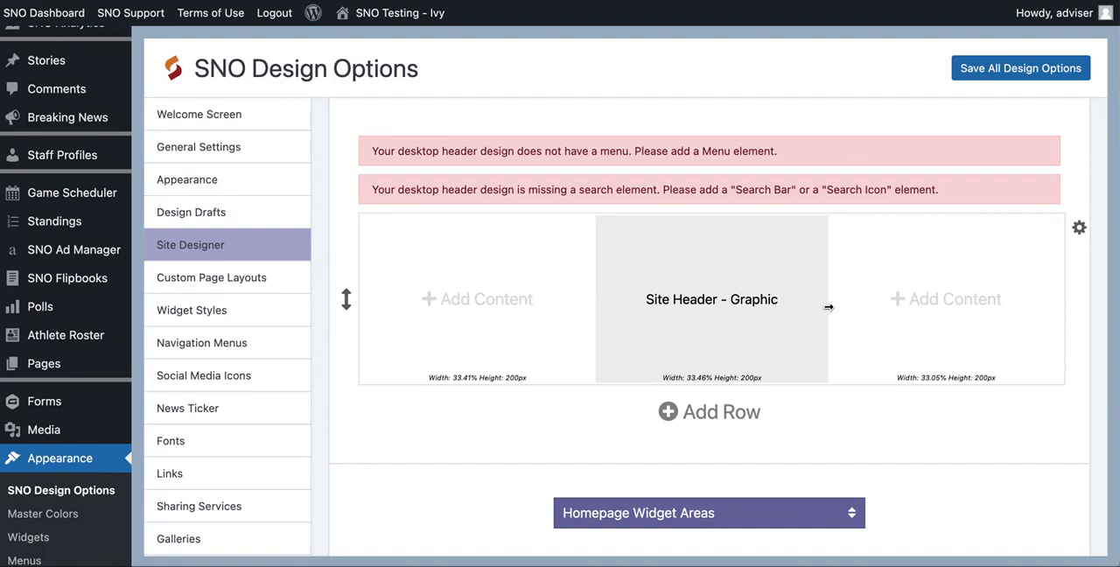
# - Widen the Site Header - Graphic column to about 64% of the row, leaving narrower areas on both sides
pyautogui.moveTo(828, 299); pyautogui.dragTo(1032, 300)
pyautogui.moveTo(949, 308); pyautogui.dragTo(950, 308)
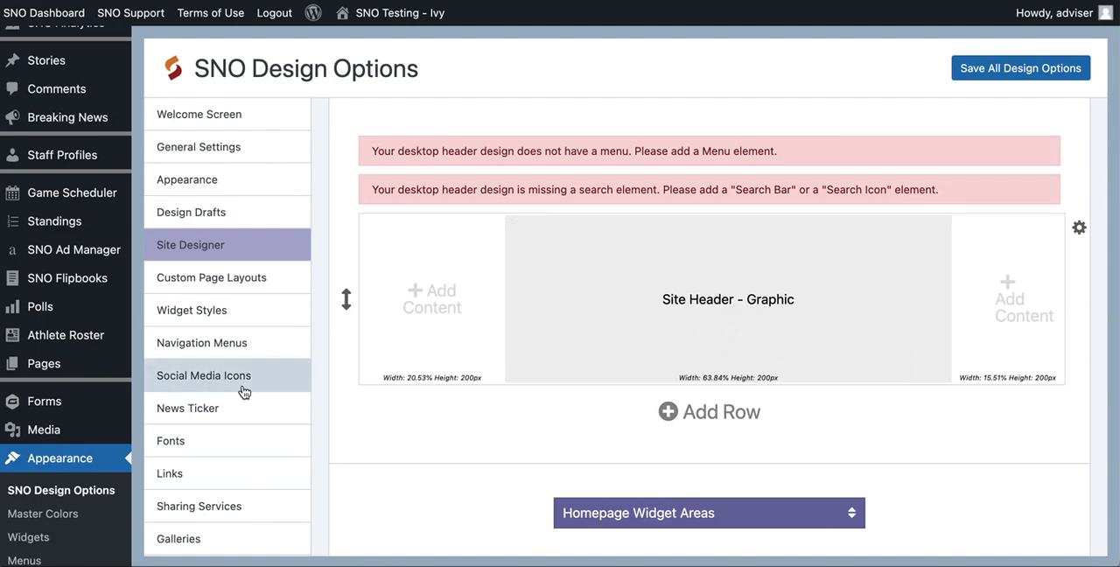
# - Split the left and right areas beside the header graphic into stacked cells using the Rows content block
pyautogui.click(440, 314)
pyautogui.scroll(-5, 580, 338)
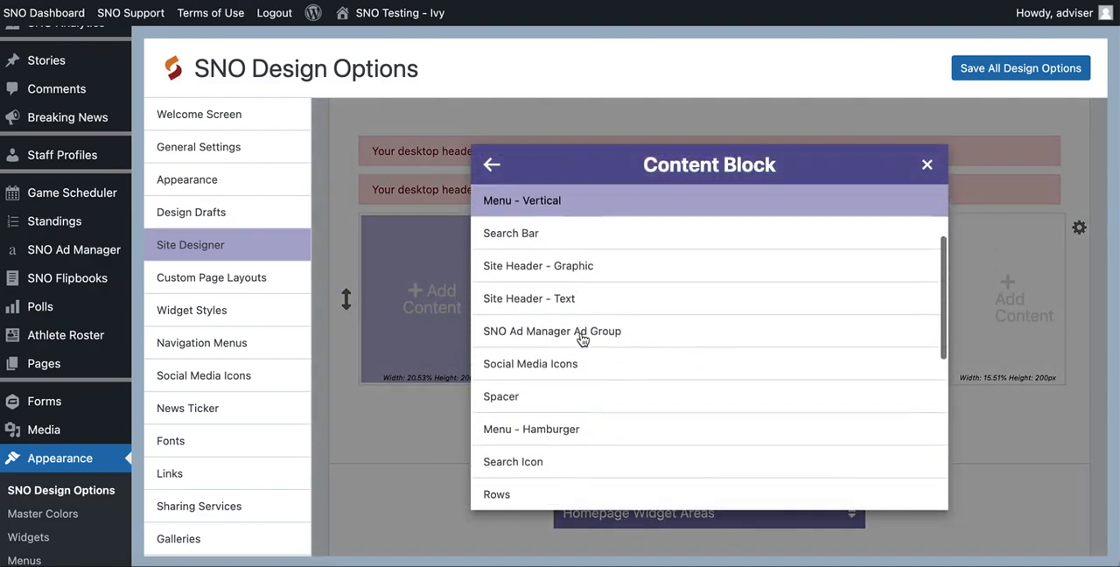
pyautogui.click(524, 385)
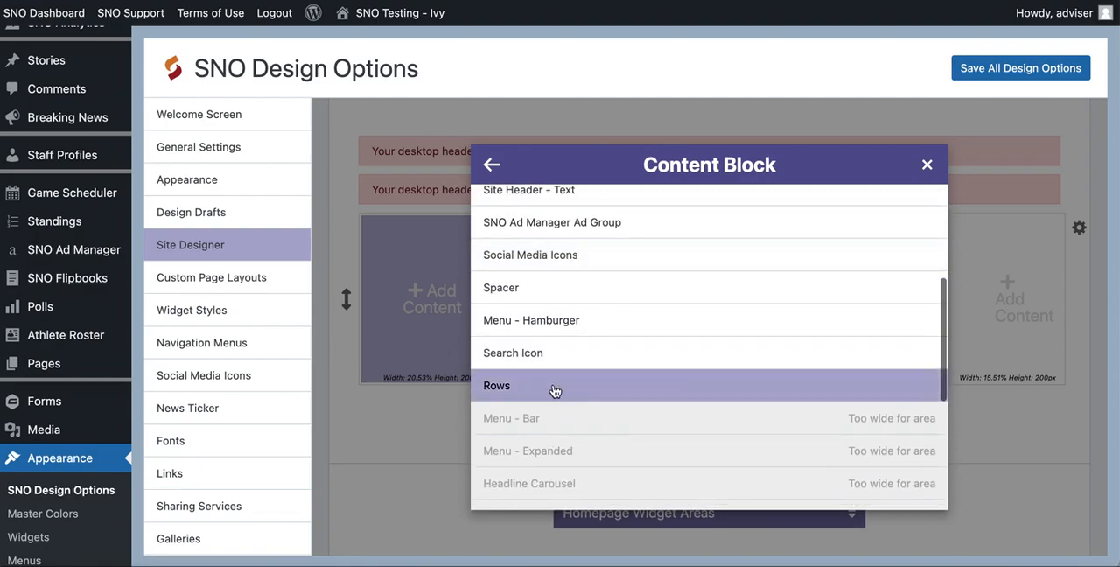
pyautogui.click(555, 390)
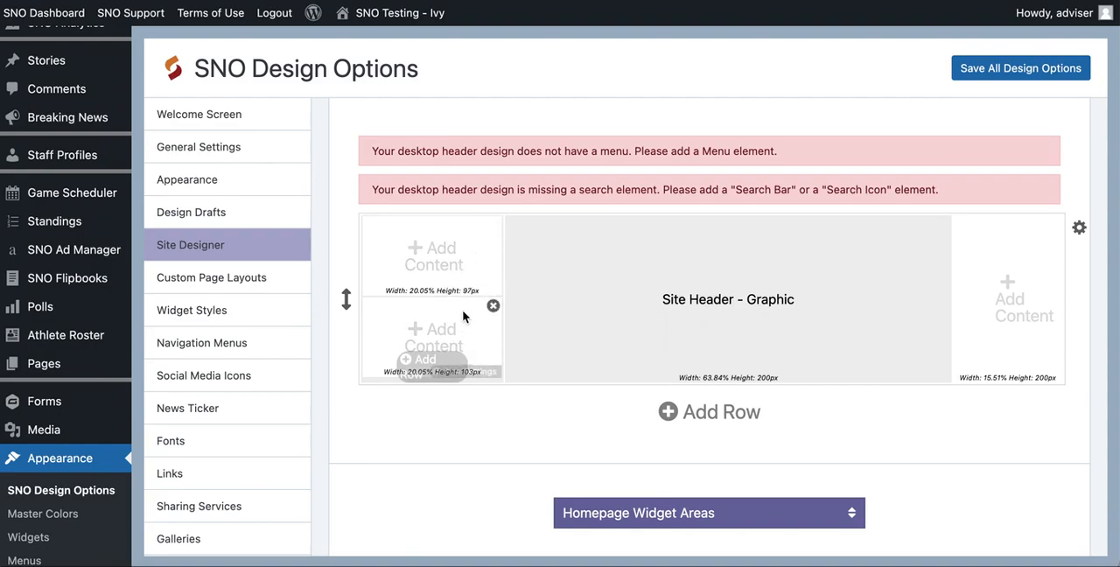
pyautogui.click(1002, 306)
pyautogui.scroll(-5, 644, 347)
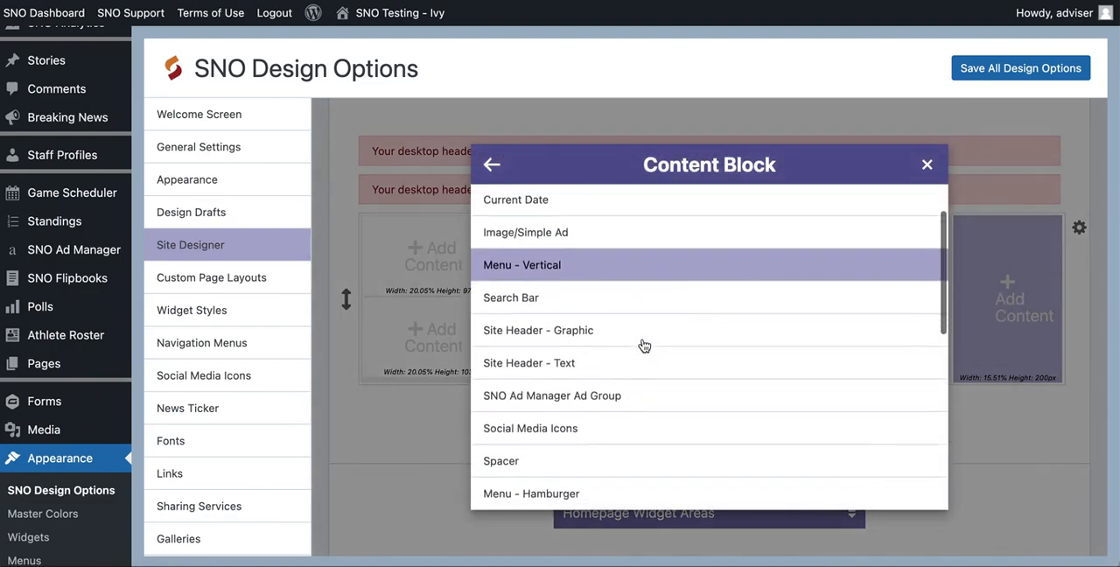
pyautogui.click(512, 430)
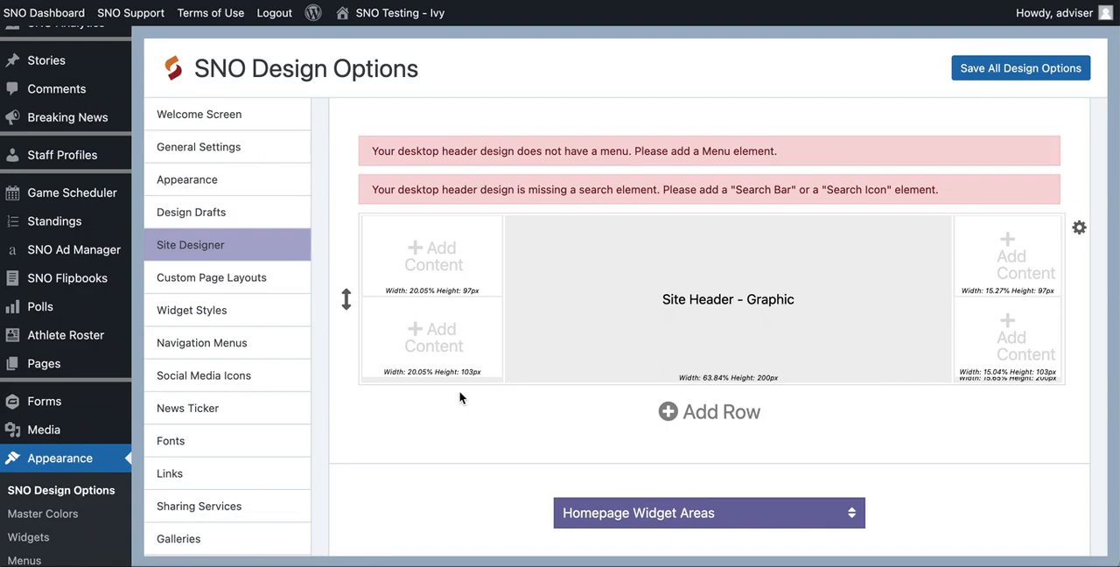
# - Add Social Media Icons to the lower-left cell of the header row, review the display options and keep the defaults
pyautogui.click(430, 337)
pyautogui.scroll(-3, 600, 320)
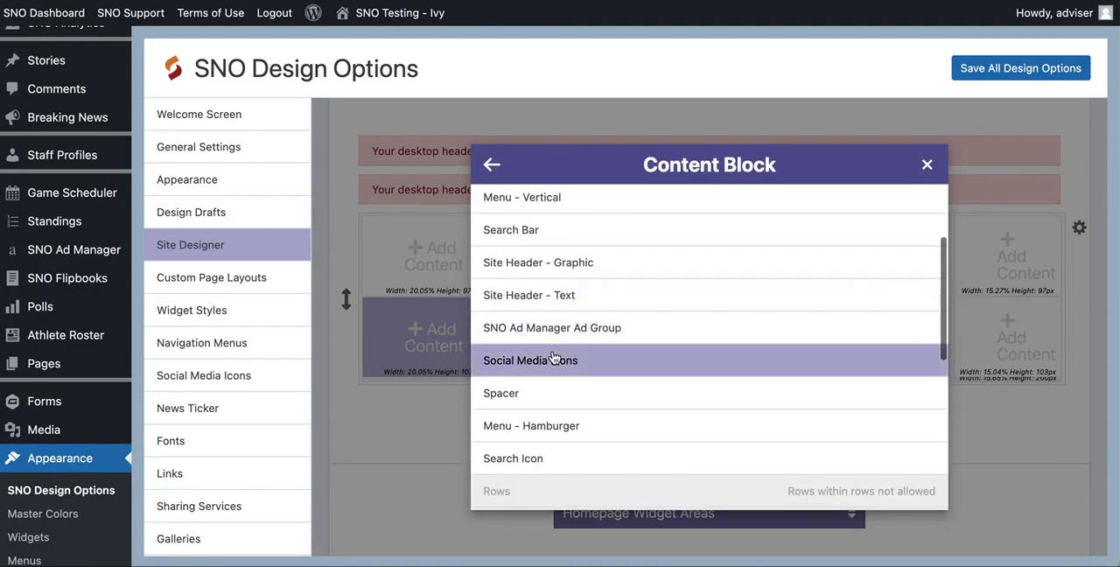
pyautogui.click(555, 357)
pyautogui.scroll(3, 522, 298)
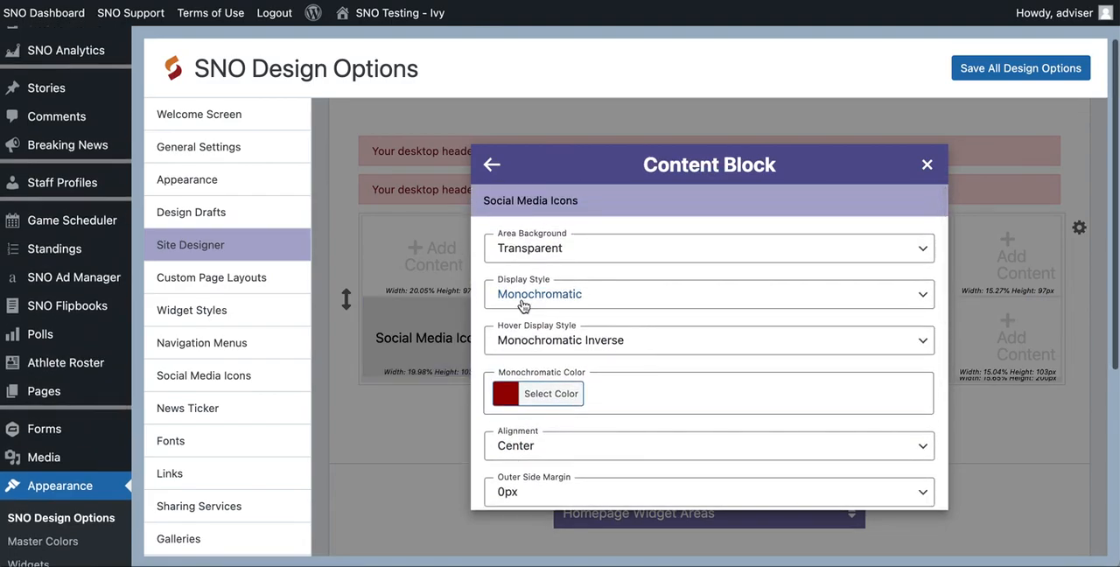
pyautogui.scroll(-1, 523, 305)
pyautogui.scroll(1, 523, 304)
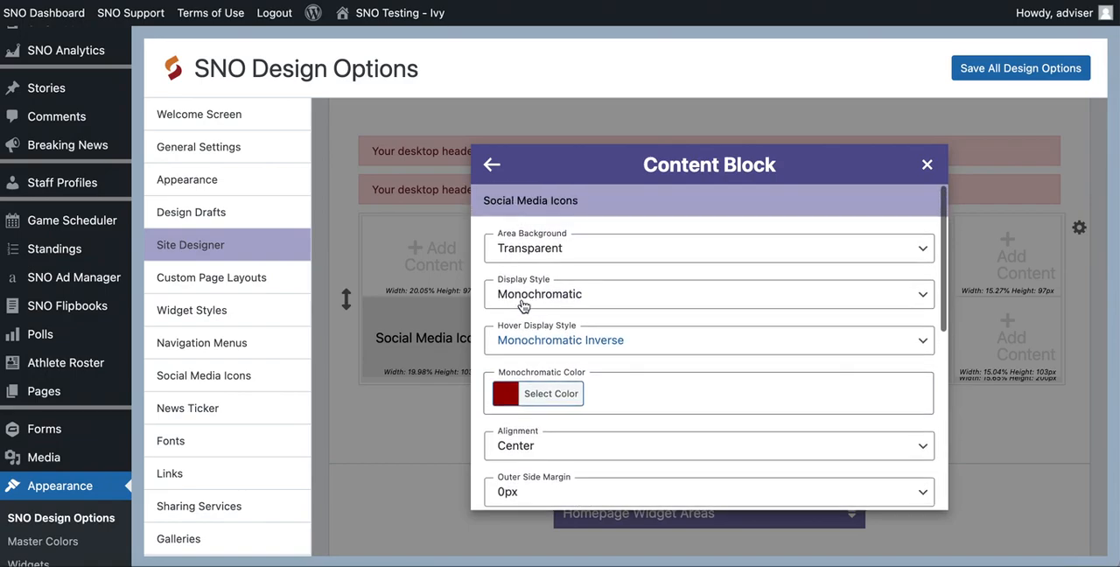
pyautogui.scroll(-5, 564, 259)
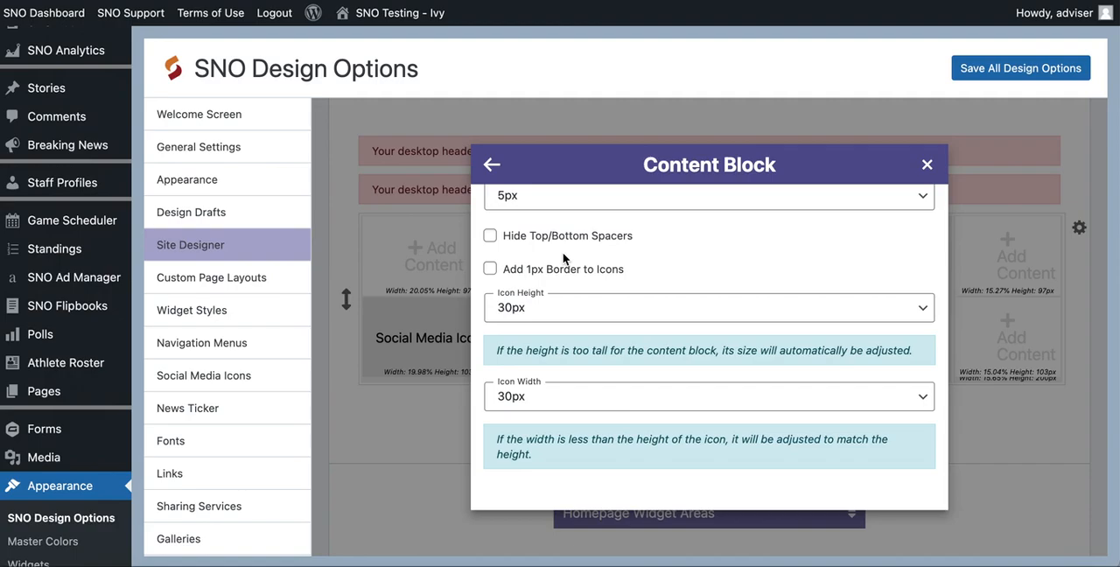
pyautogui.scroll(5, 563, 258)
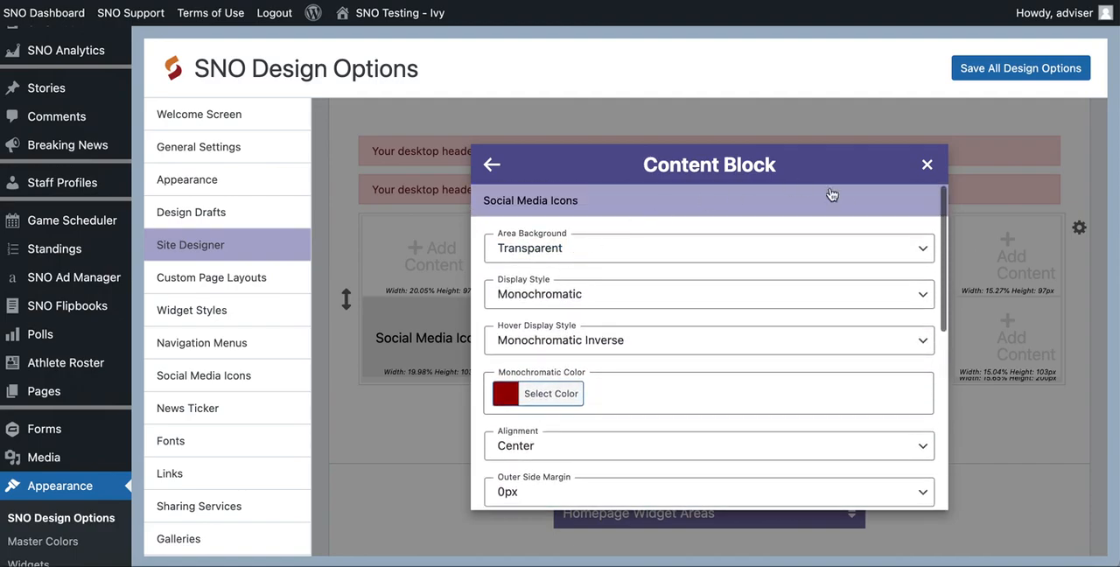
pyautogui.click(923, 163)
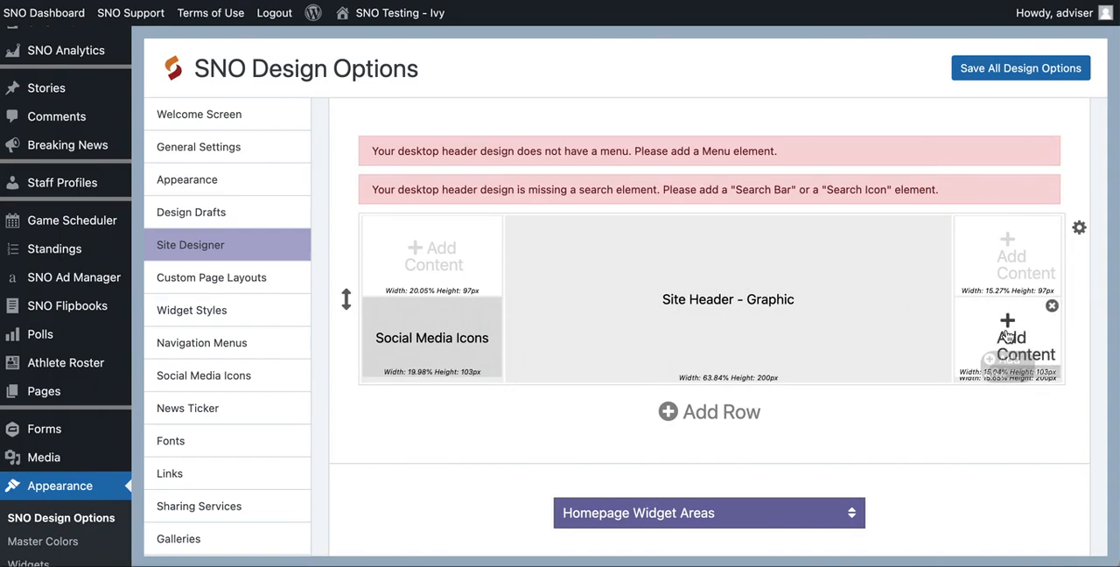
# - Add a Search Icon to the lower-right cell of the header row, keeping its default settings
pyautogui.click(1011, 338)
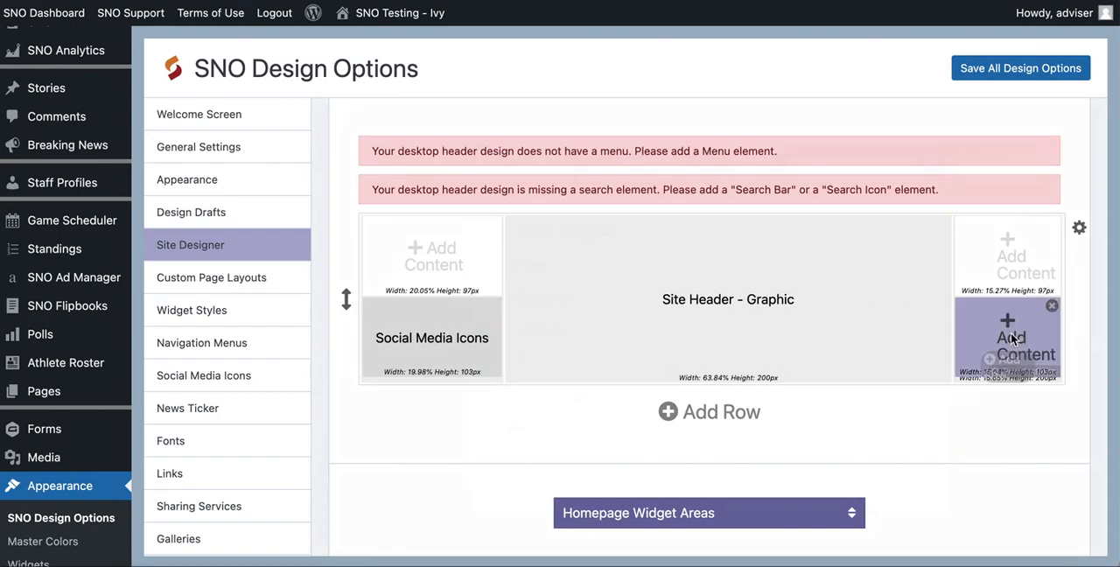
pyautogui.scroll(-3, 507, 396)
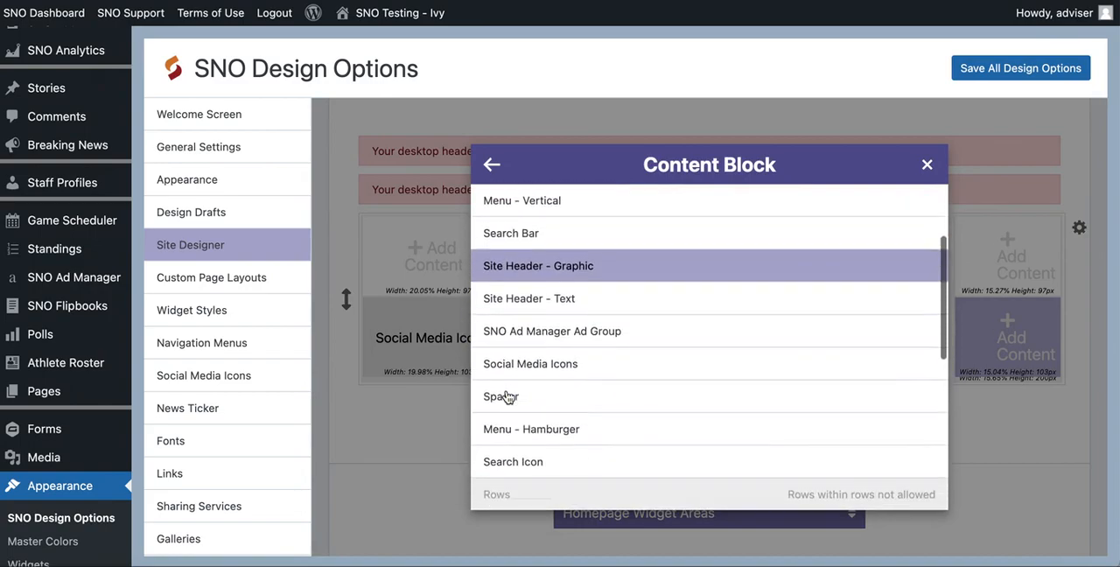
pyautogui.scroll(-1, 508, 395)
pyautogui.click(504, 415)
pyautogui.scroll(-6, 520, 352)
pyautogui.scroll(-3, 519, 350)
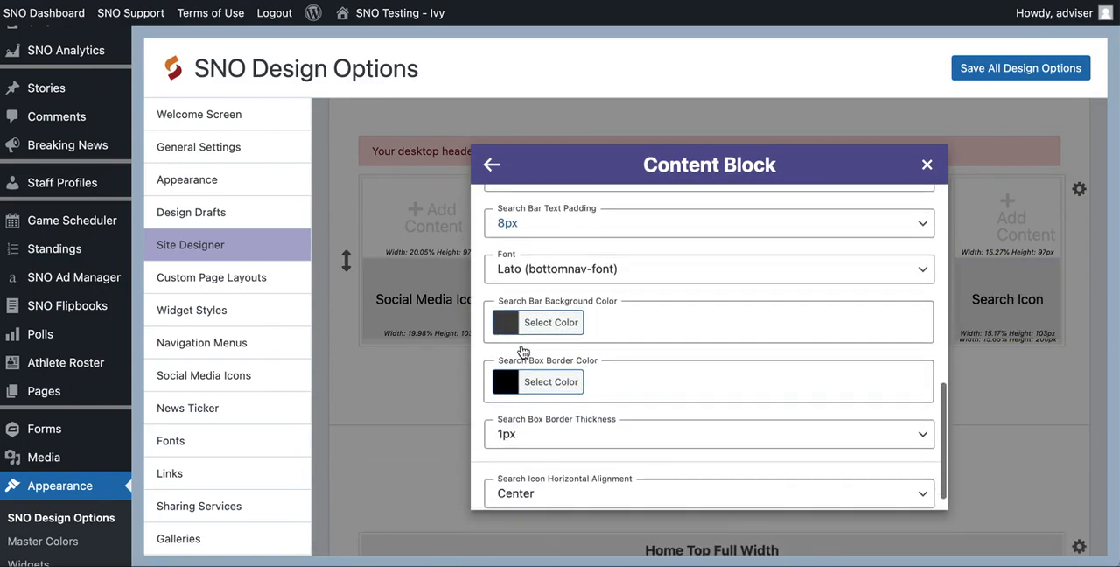
pyautogui.click(926, 164)
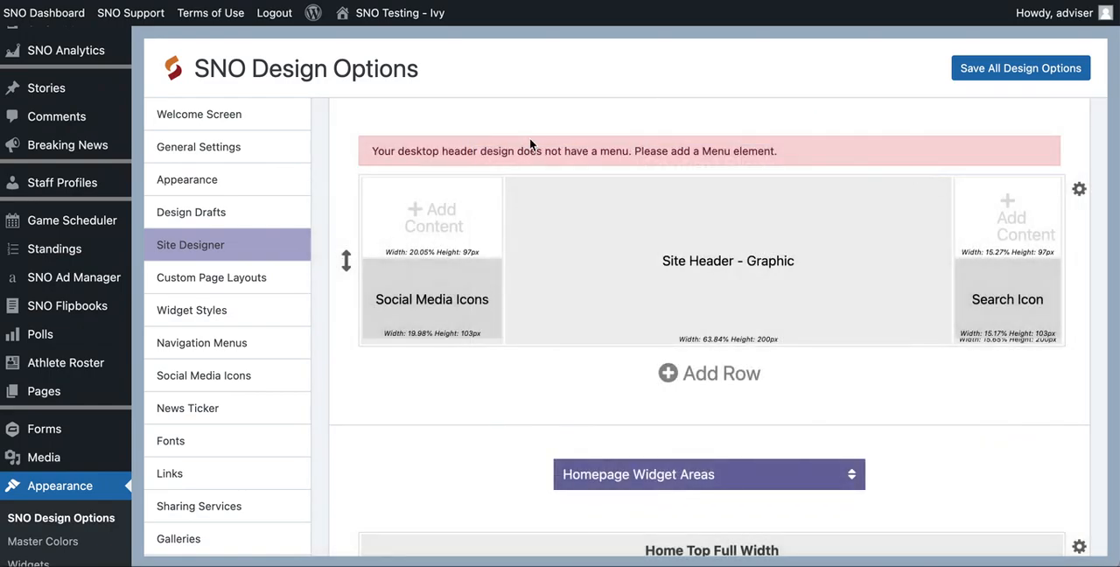
# - Add a Spacer above the Social Media Icons in the header row, keeping its transparent background
pyautogui.moveTo(404, 245)
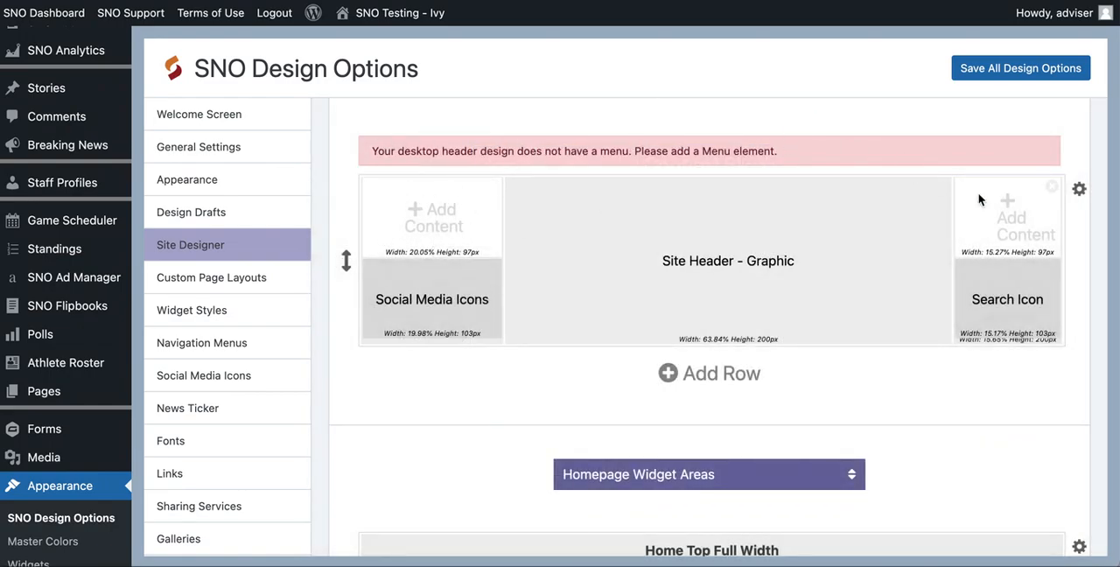
pyautogui.click(428, 216)
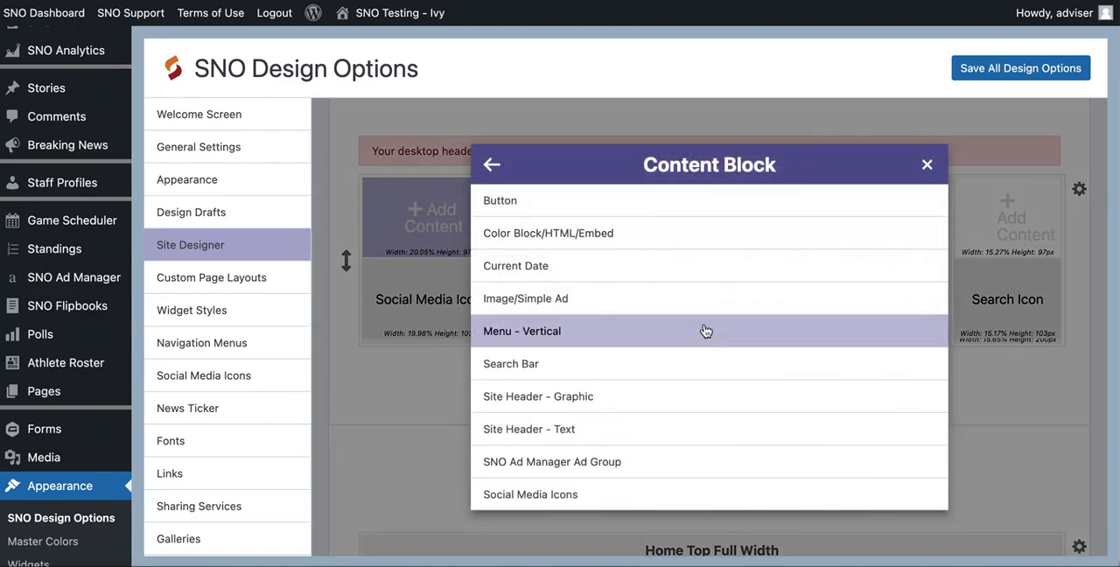
pyautogui.scroll(-3, 542, 368)
pyautogui.scroll(-1, 570, 371)
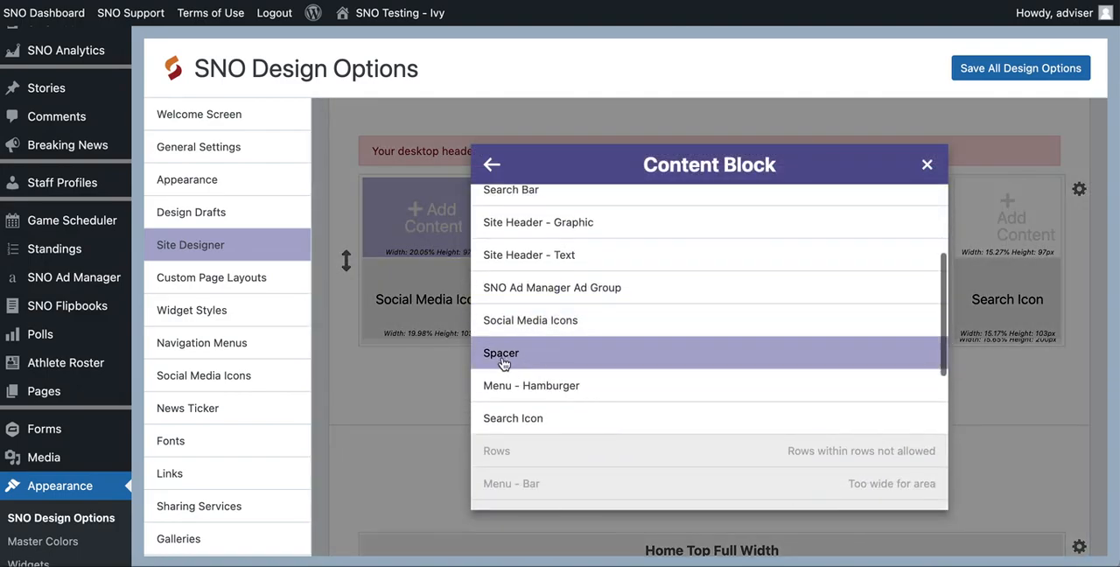
pyautogui.click(522, 364)
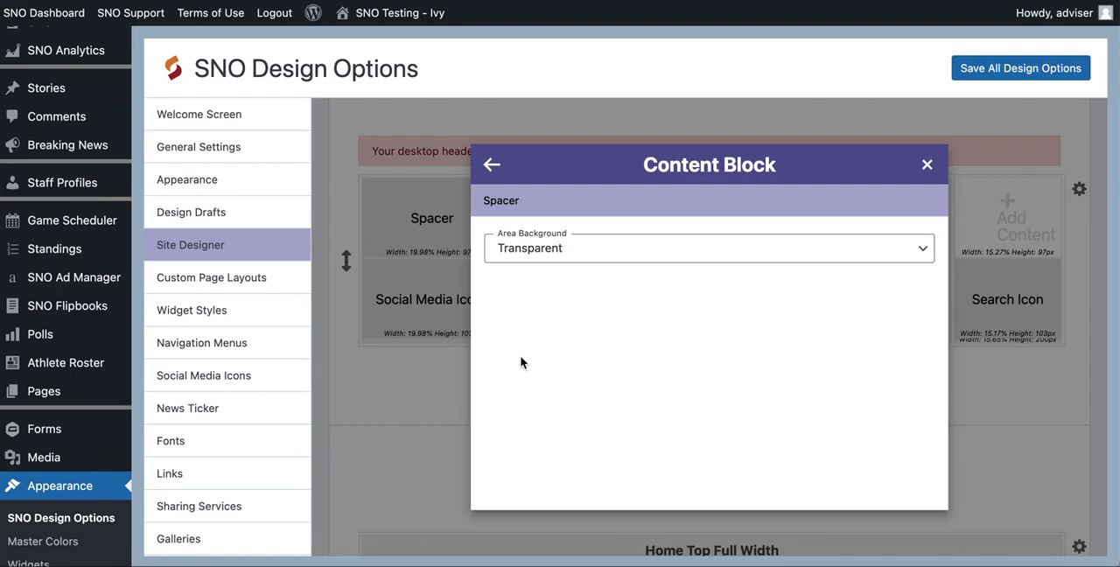
pyautogui.click(926, 165)
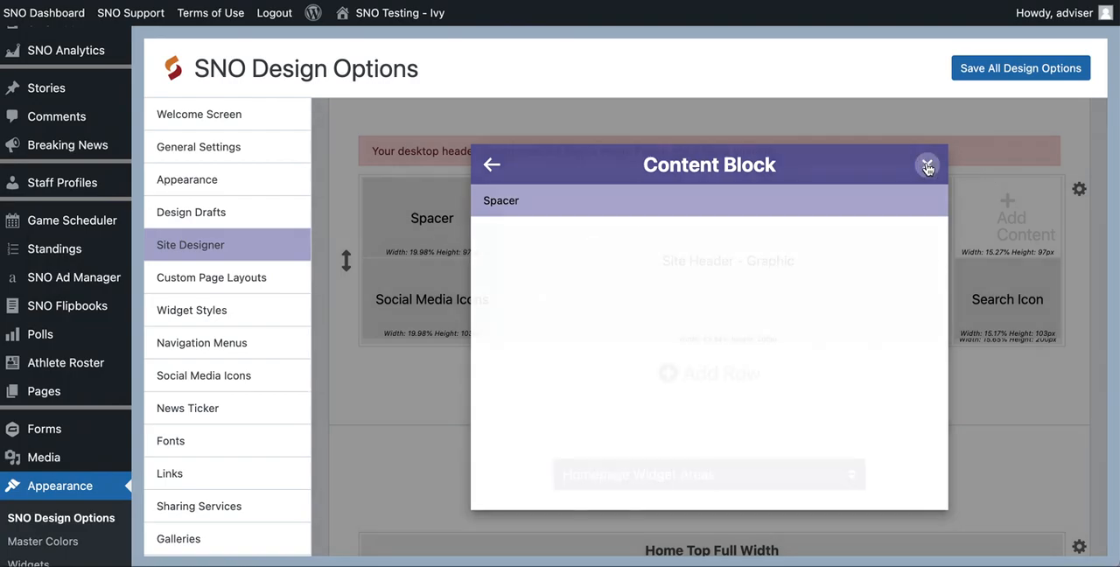
# - Add a Spacer above the Search Icon in the header row, keeping its transparent background
pyautogui.click(1008, 206)
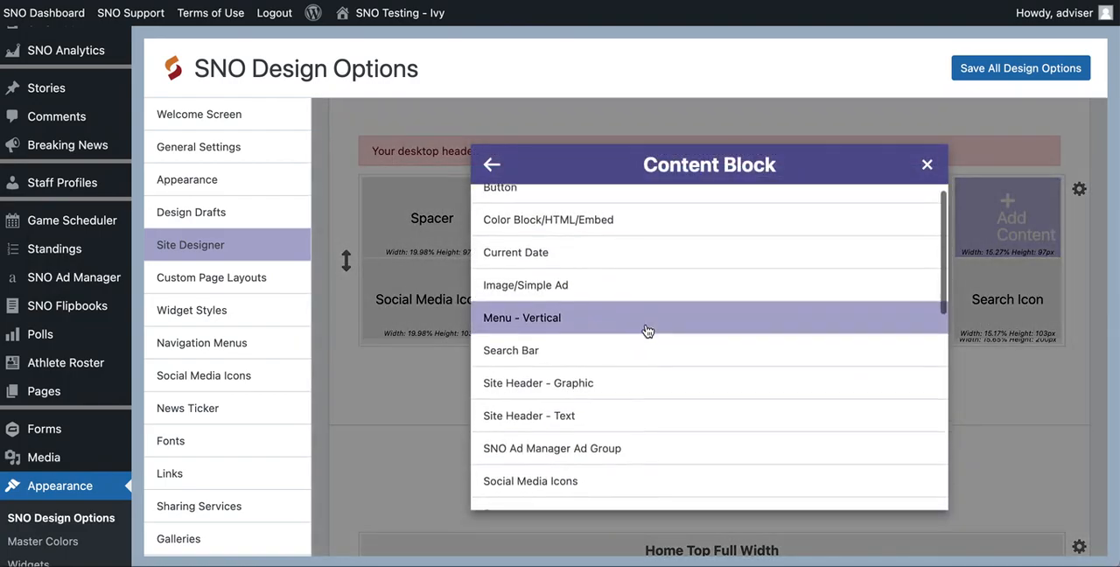
pyautogui.scroll(-3, 644, 326)
pyautogui.click(571, 361)
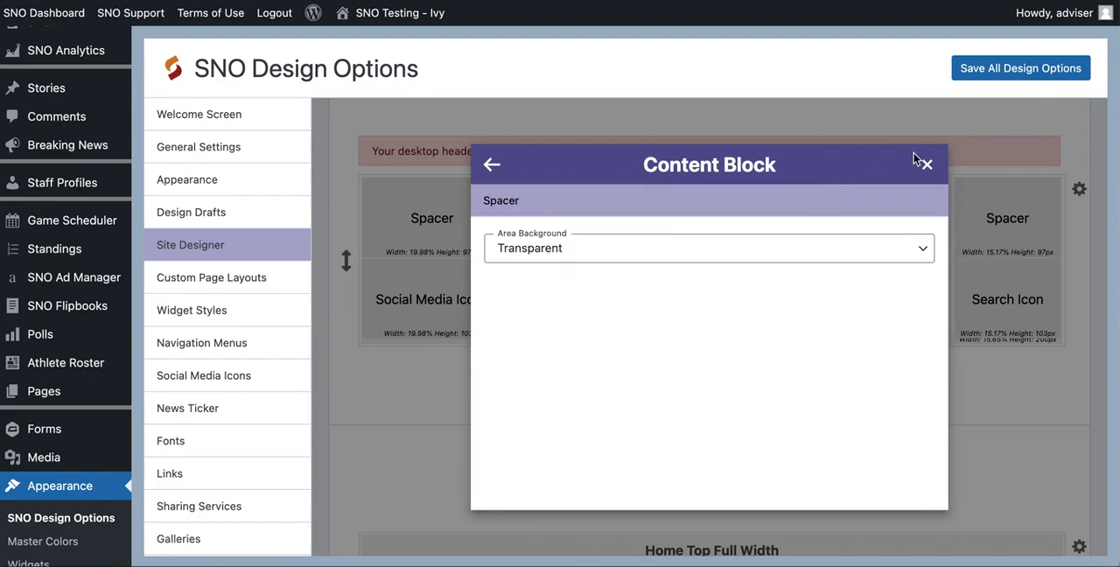
pyautogui.click(925, 165)
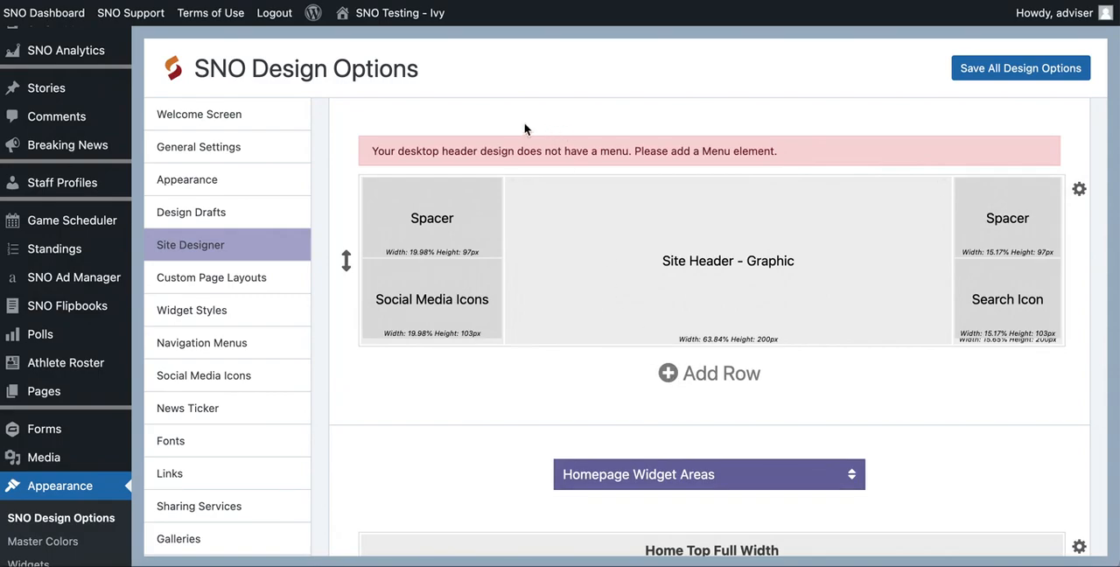
# - Add a new full-width row below the header graphic row and fill it with the Menu - Bar content block
pyautogui.scroll(2, 487, 158)
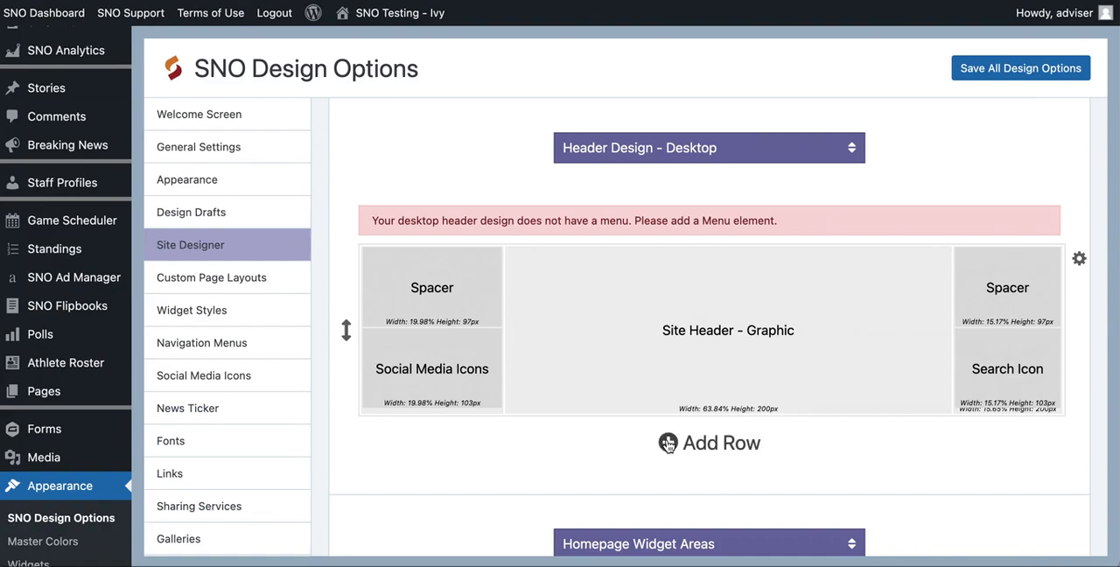
pyautogui.click(667, 443)
pyautogui.click(666, 441)
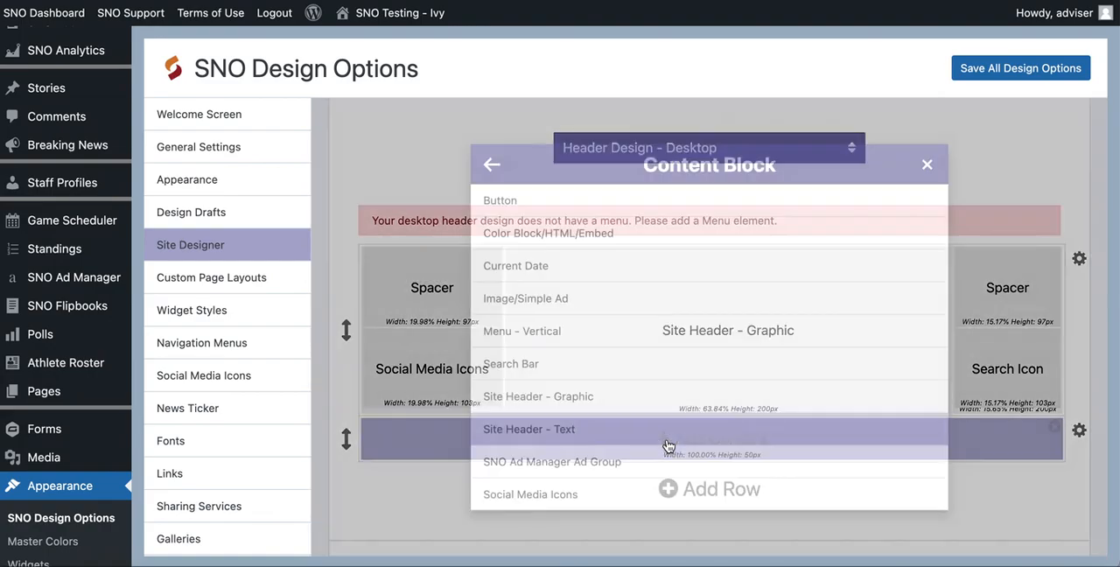
pyautogui.scroll(-2, 569, 359)
pyautogui.scroll(-3, 567, 361)
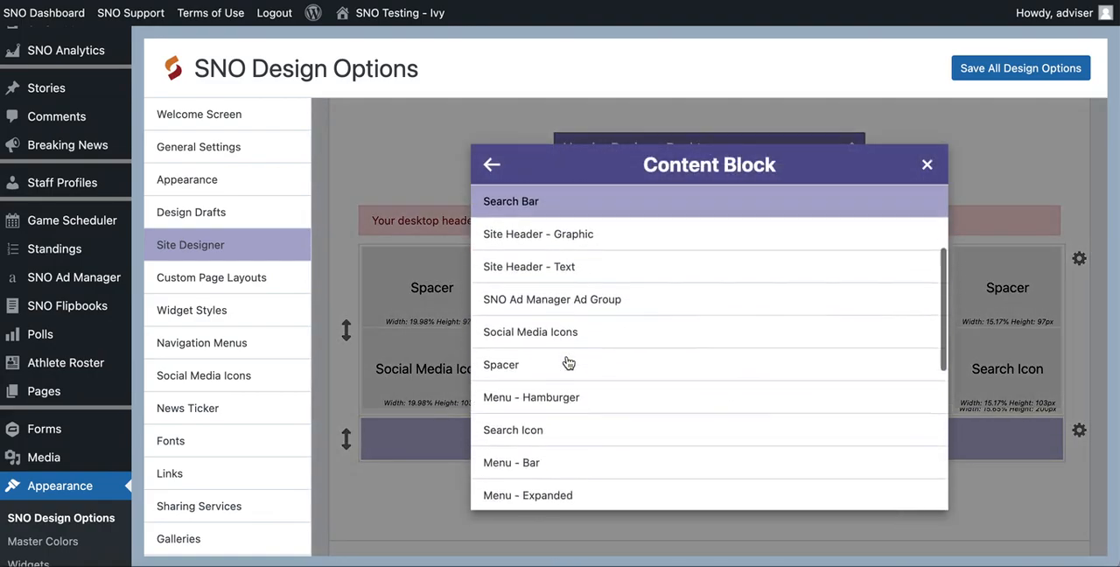
pyautogui.scroll(3, 567, 361)
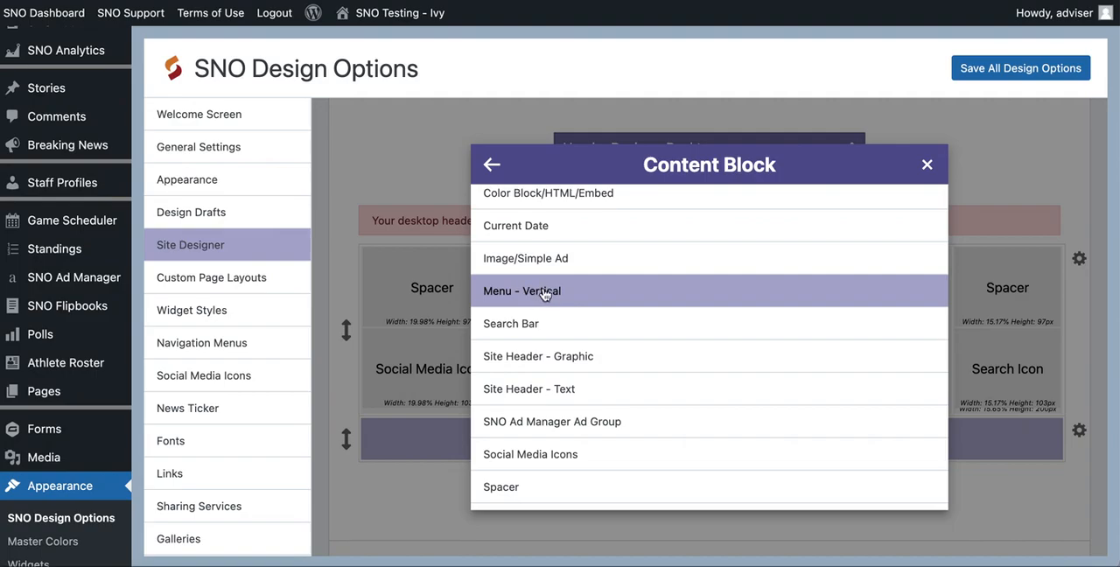
pyautogui.scroll(-5, 495, 285)
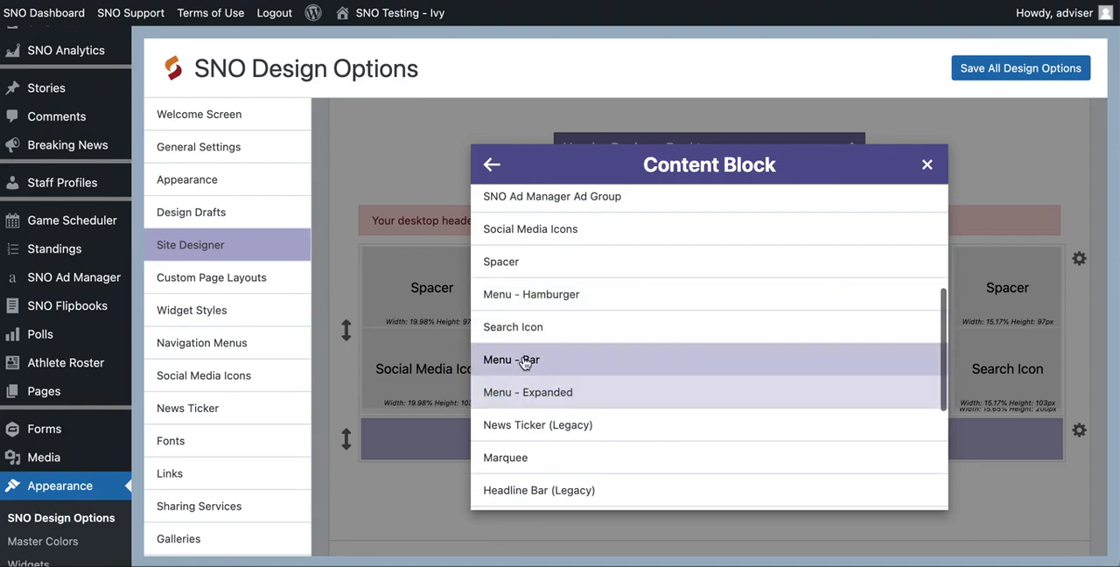
pyautogui.click(519, 362)
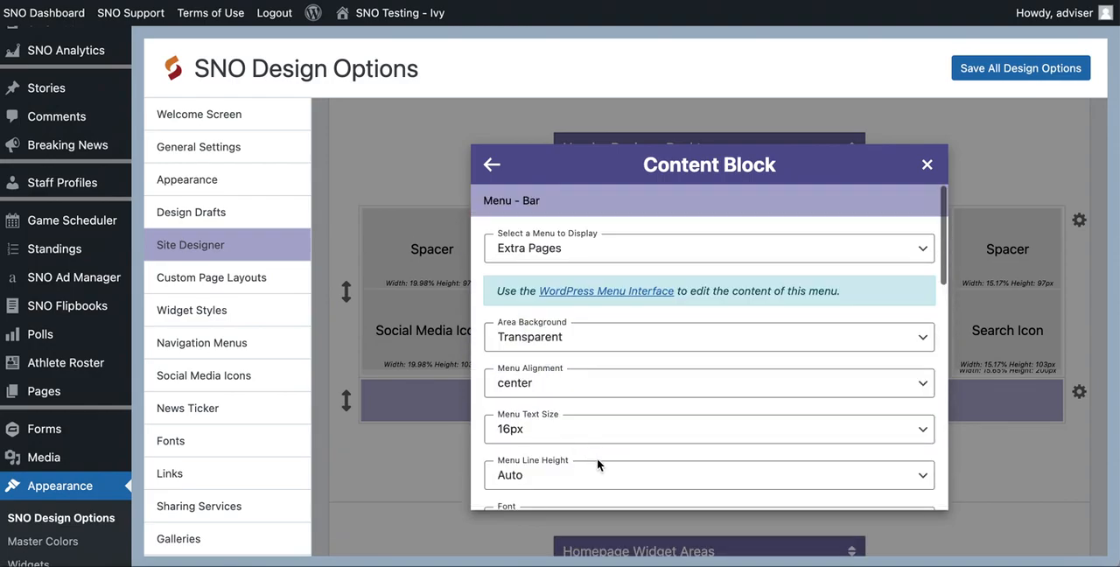
# - Set the Menu - Bar block to display the Main Navigation menu, leaving its other settings at their defaults
pyautogui.click(565, 258)
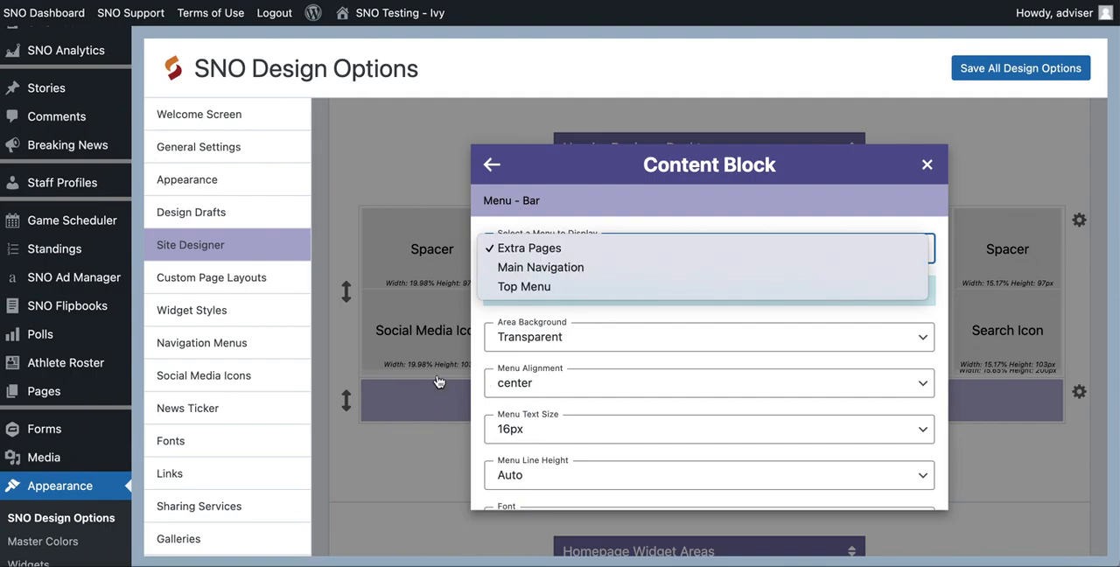
pyautogui.click(549, 271)
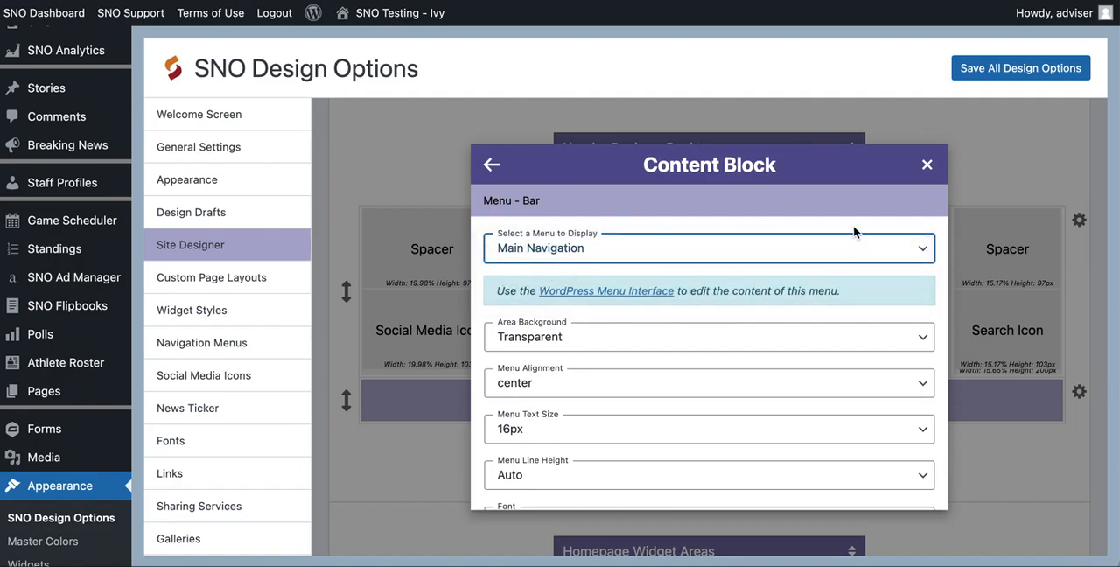
pyautogui.click(926, 165)
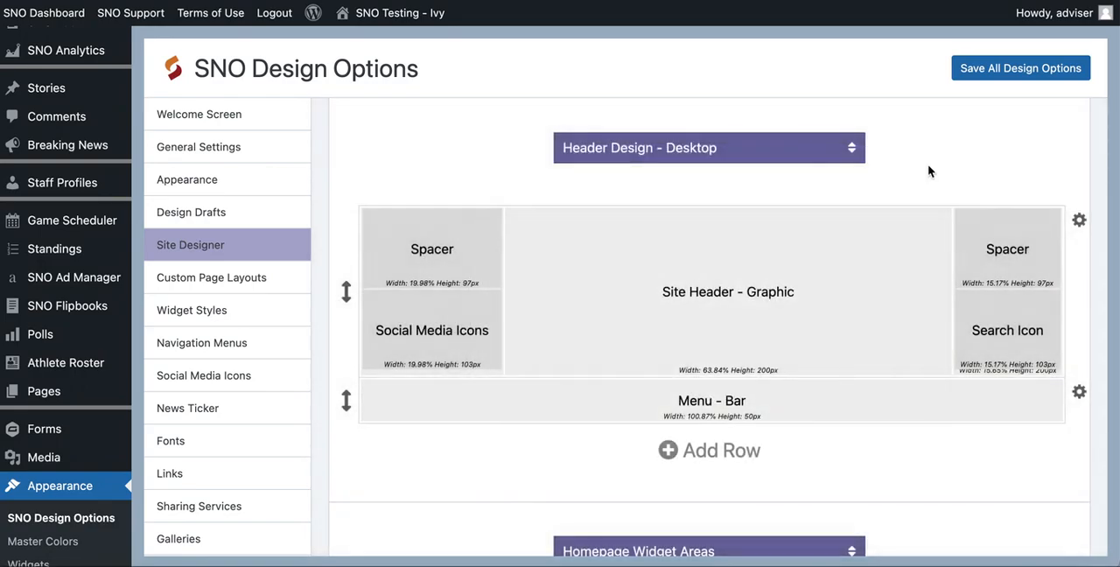
# - Save all design options and view the rebuilt header on the live site
pyautogui.click(982, 77)
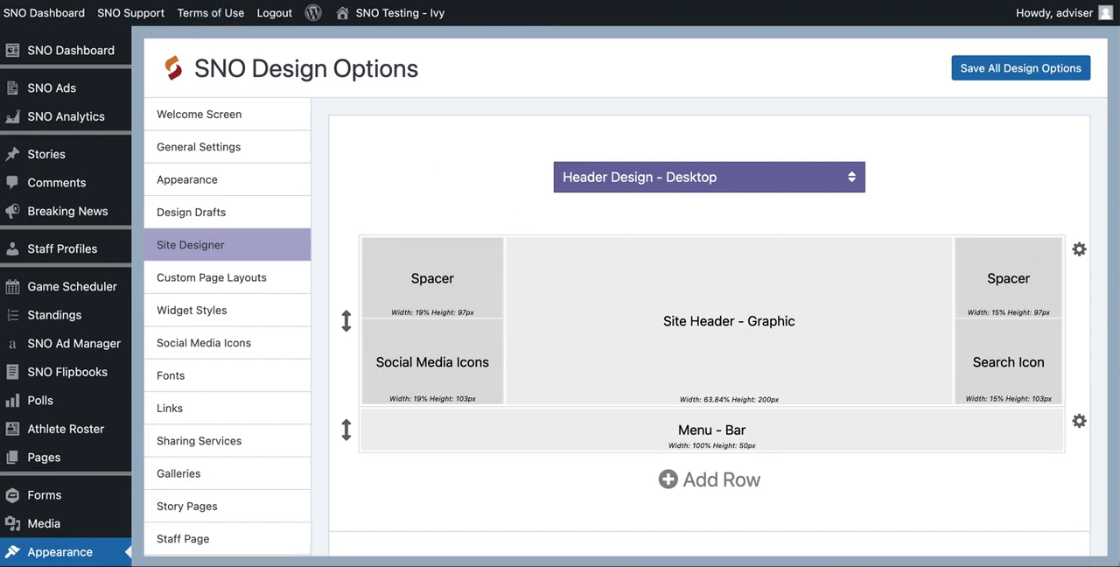
pyautogui.click(203, 0)
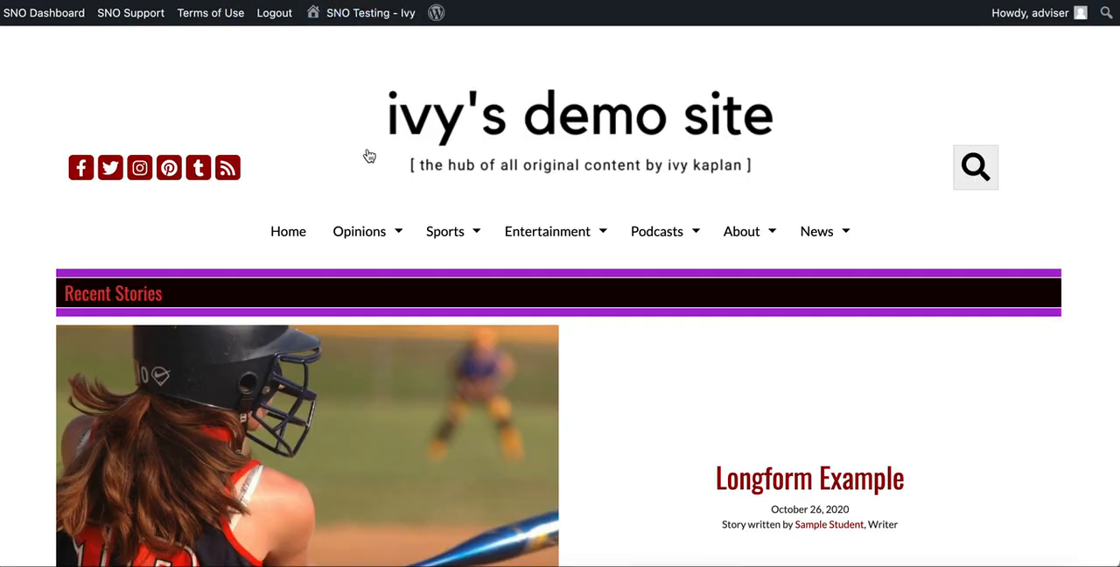
pyautogui.moveTo(675, 219)
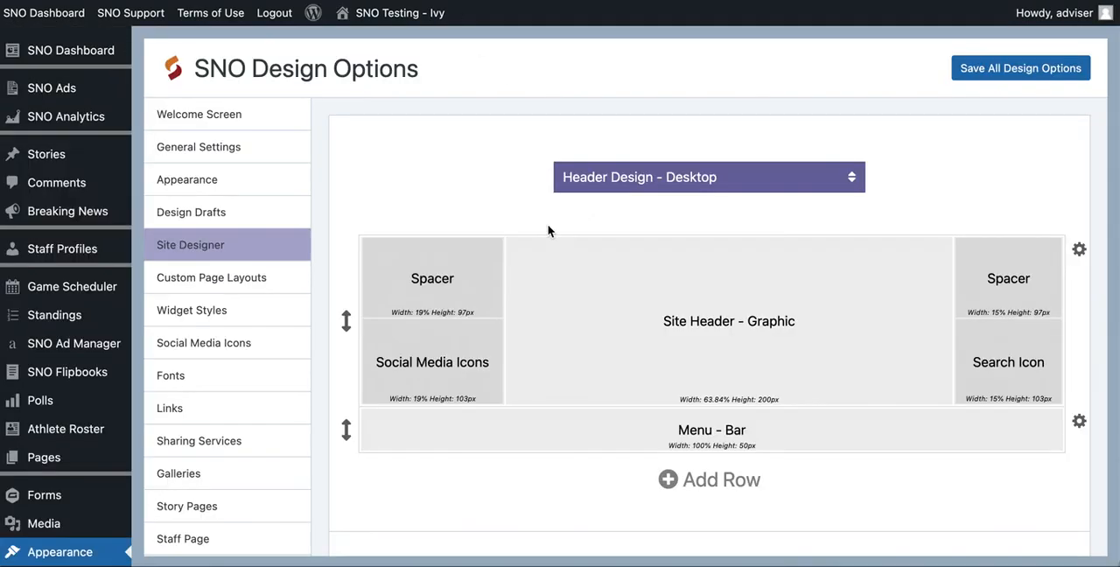
# - Set the header graphic row's background to Color - Extend Full Browser Width with black as the background color
pyautogui.moveTo(464, 265)
pyautogui.click(1080, 252)
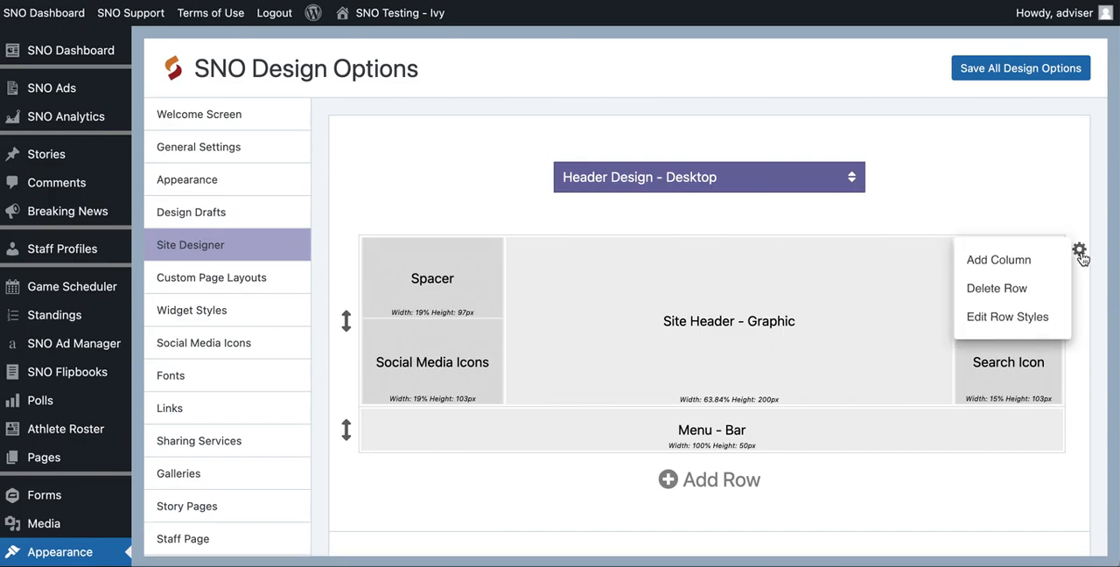
pyautogui.click(1027, 317)
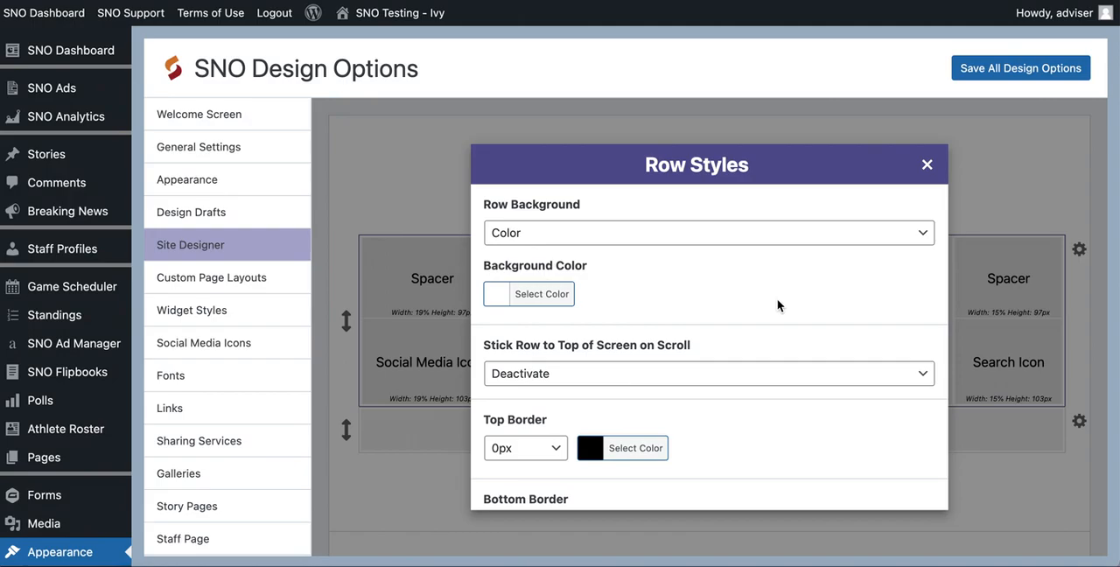
pyautogui.click(666, 241)
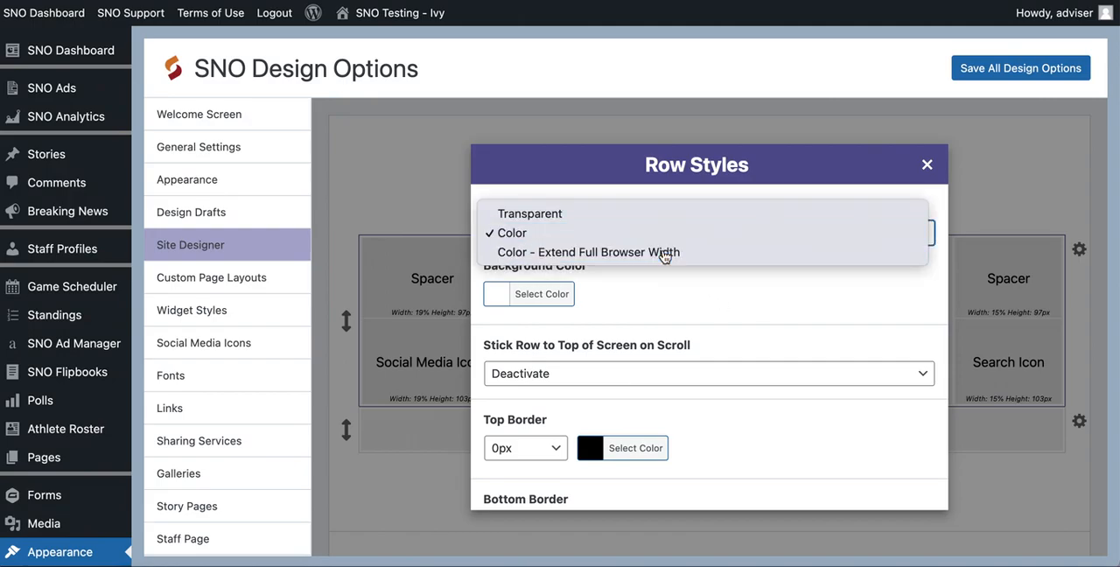
pyautogui.click(664, 253)
pyautogui.click(536, 293)
pyautogui.scroll(-2, 539, 291)
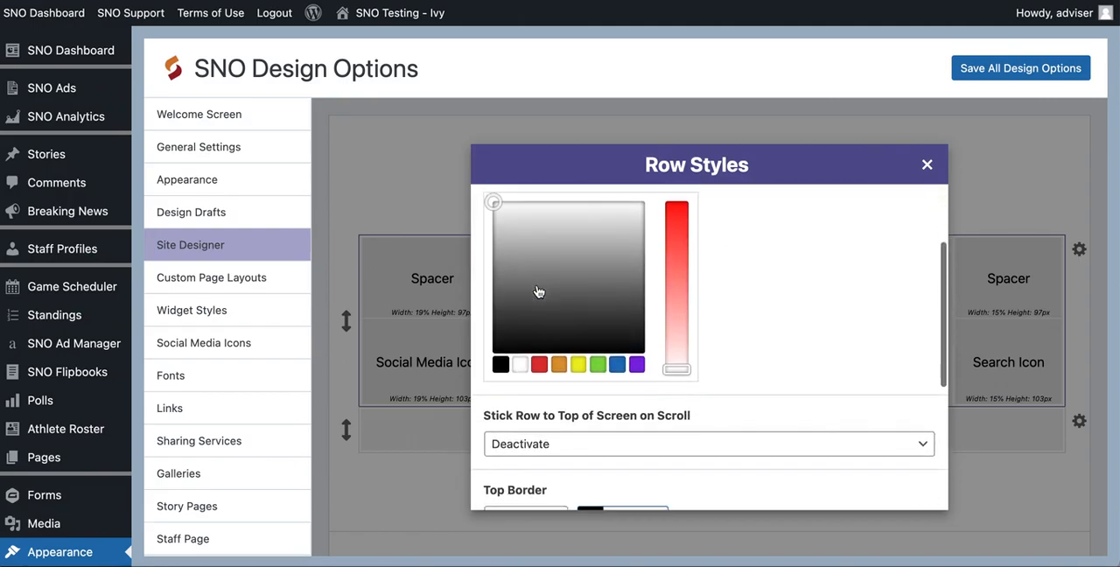
pyautogui.click(500, 364)
pyautogui.scroll(-3, 817, 312)
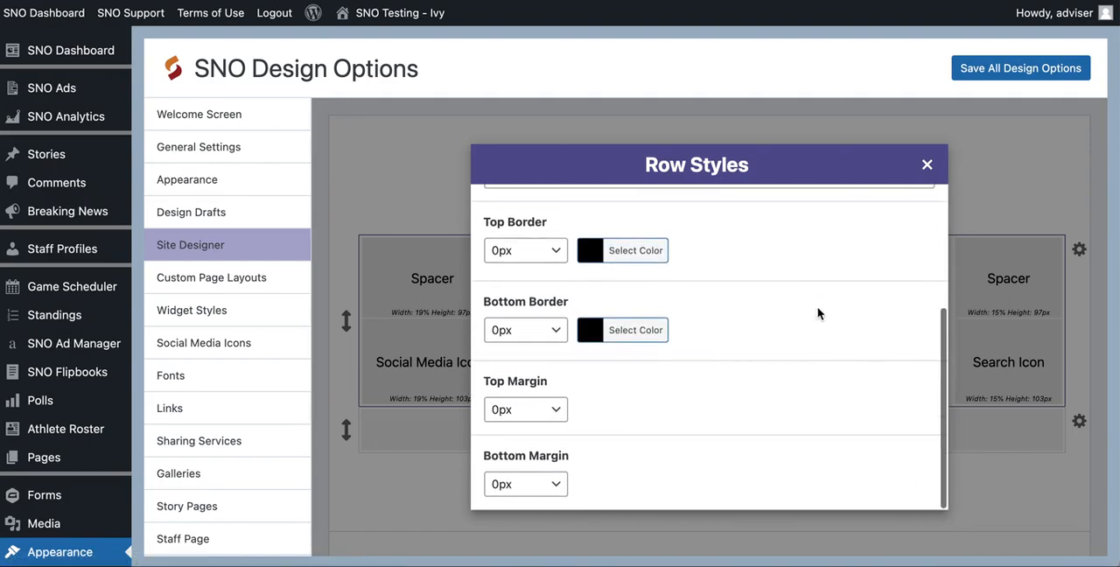
# - Review the Stick Row to Top of Screen on Scroll choices for the header graphic row and keep Deactivate
pyautogui.scroll(1, 535, 245)
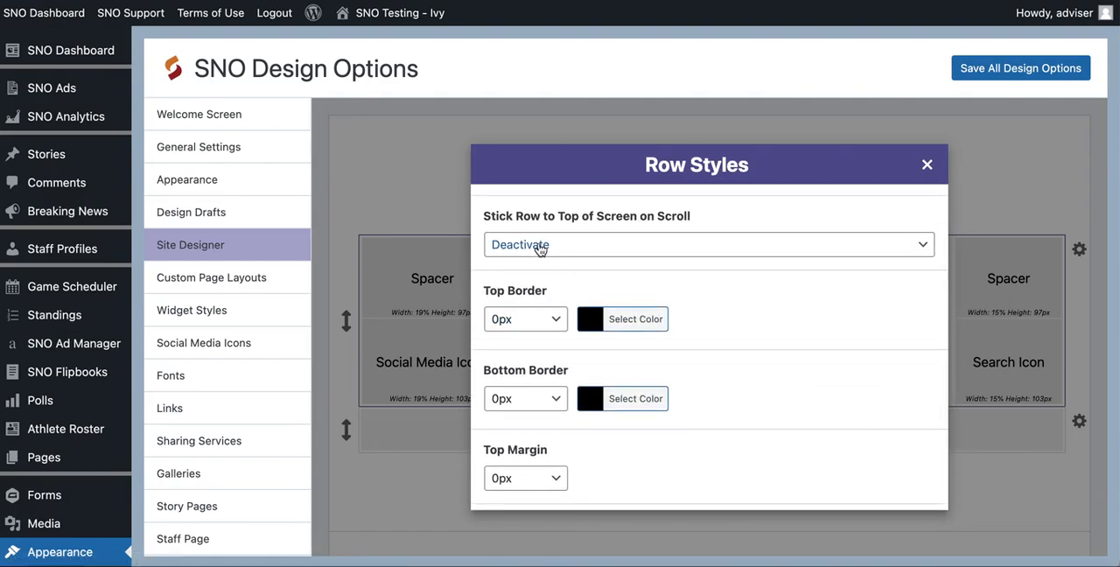
pyautogui.click(542, 252)
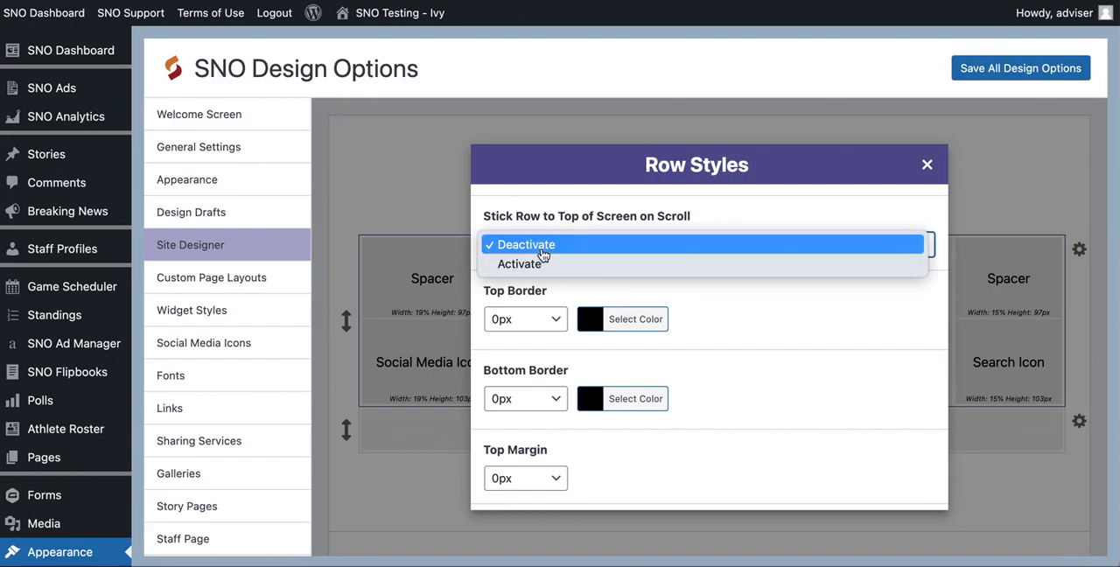
pyautogui.click(553, 245)
# - Give the header graphic row a 5px top border in the color #990000
pyautogui.scroll(-2, 531, 318)
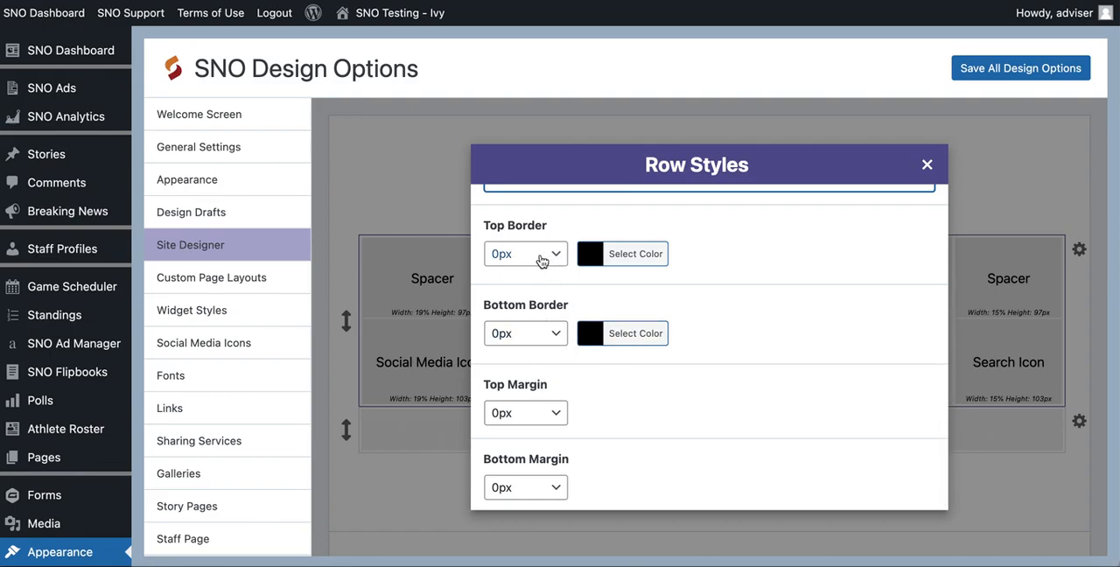
pyautogui.click(600, 261)
pyautogui.moveTo(683, 252); pyautogui.dragTo(740, 252)
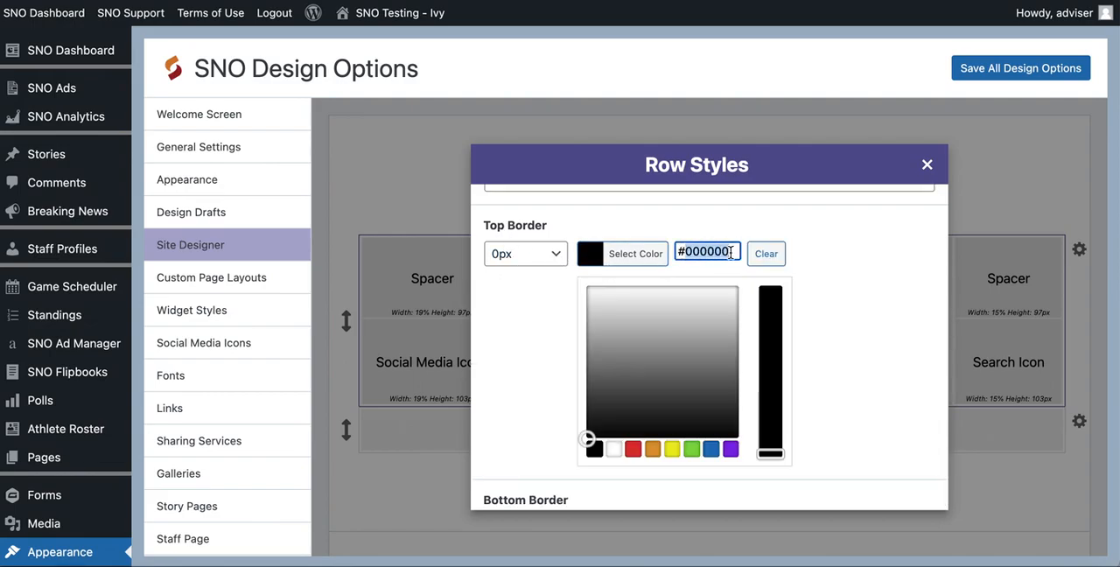
pyautogui.write('#990000')
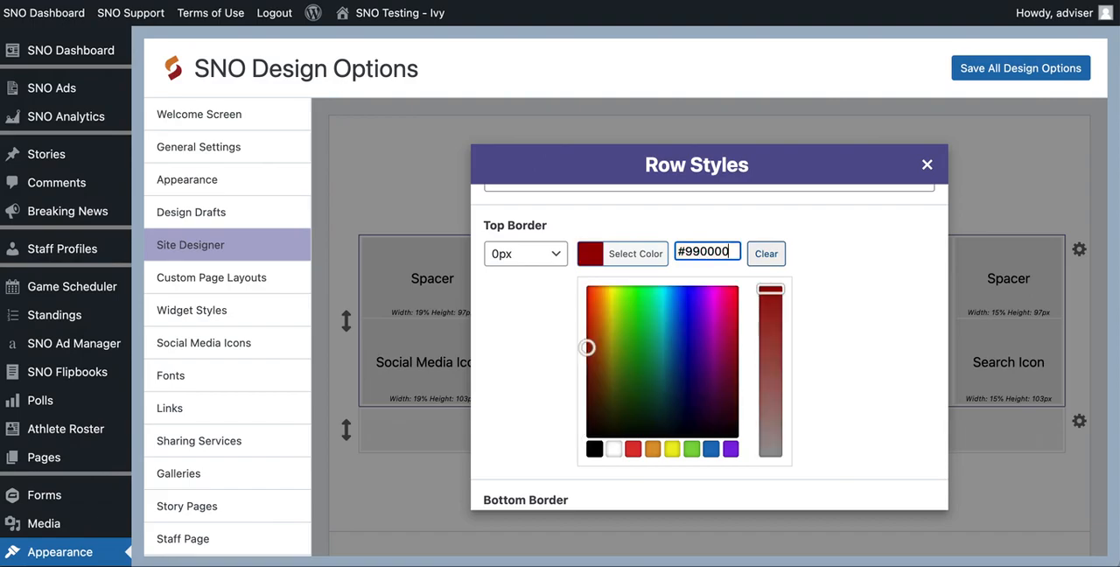
pyautogui.click(535, 253)
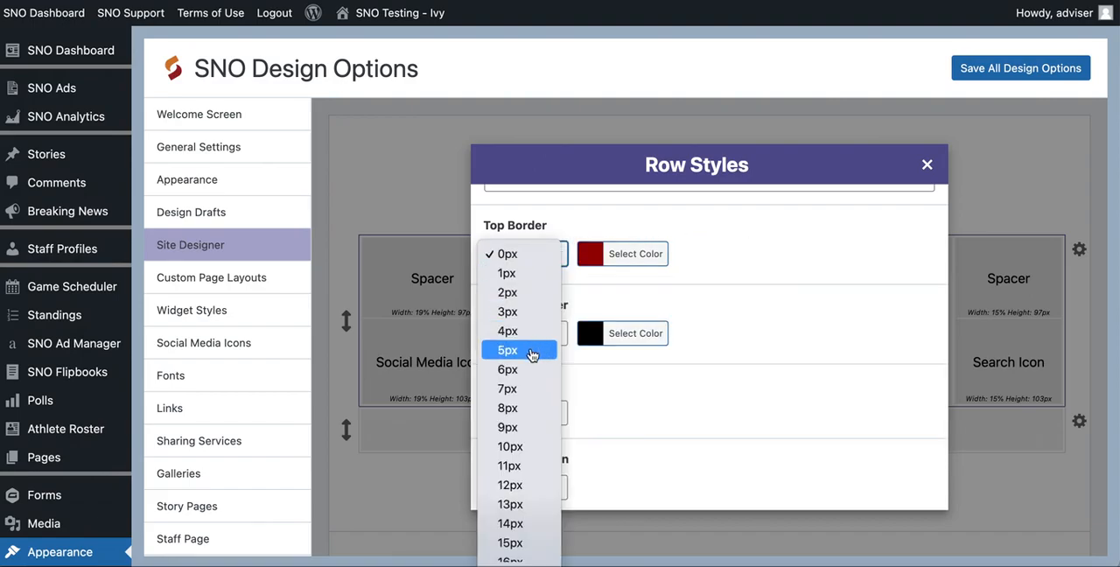
pyautogui.click(530, 350)
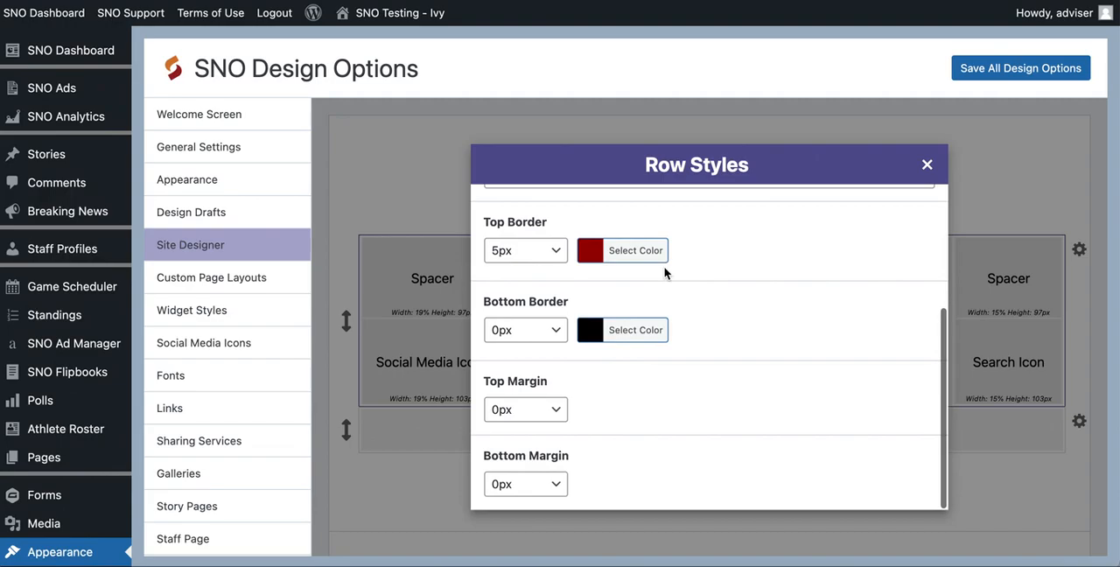
# - Set the header graphic row's bottom margin to 10px and save all design options
pyautogui.click(516, 487)
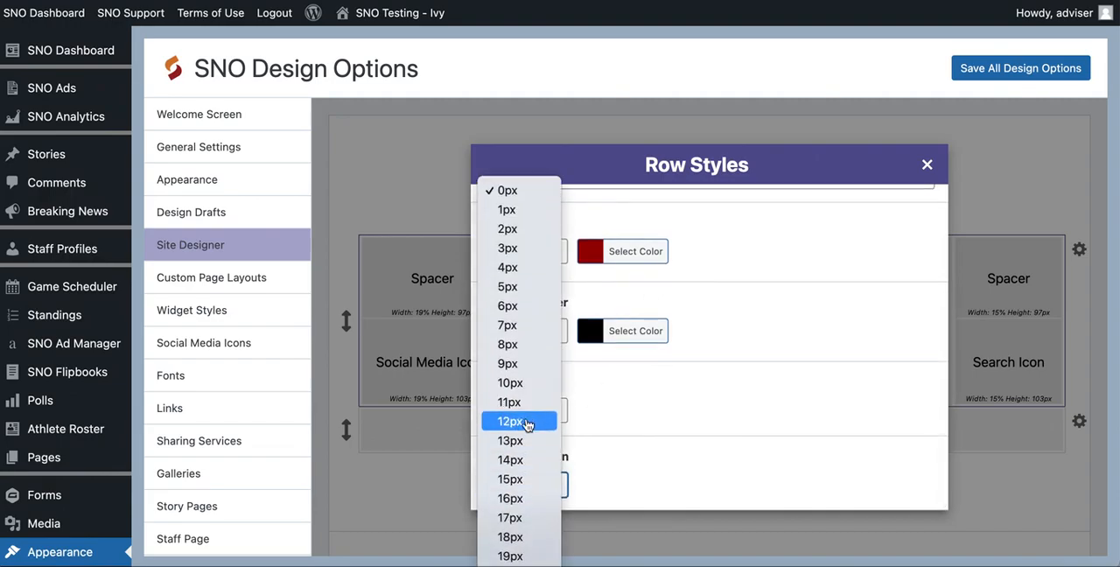
pyautogui.click(530, 393)
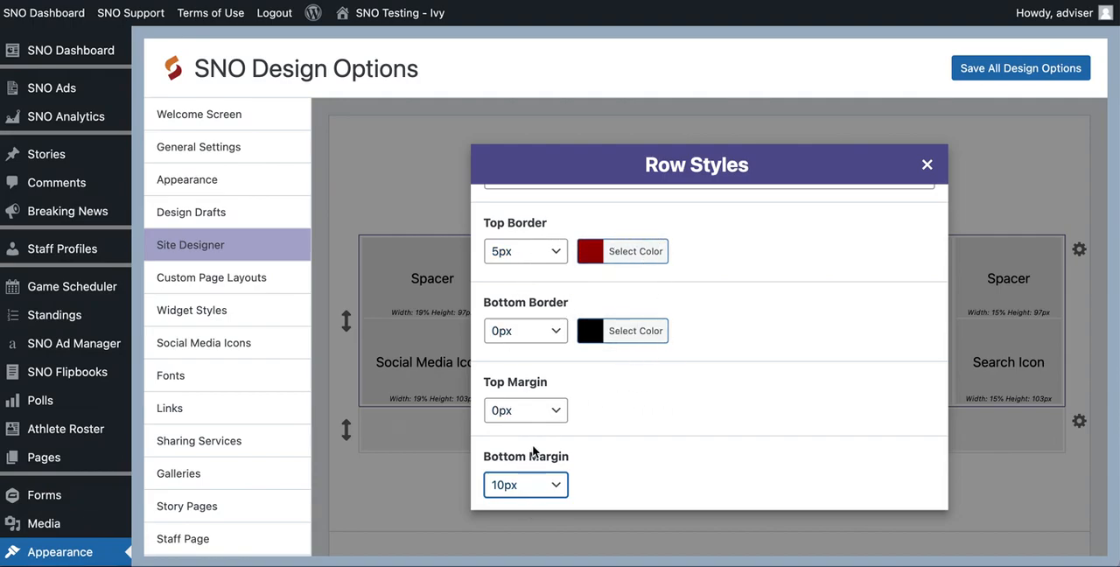
pyautogui.click(927, 165)
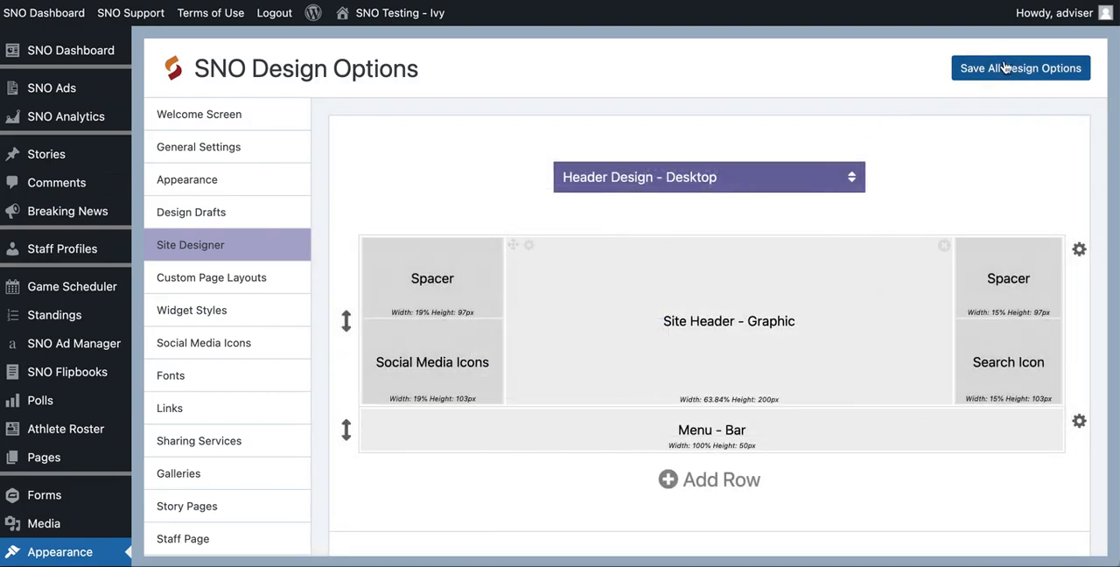
pyautogui.click(998, 74)
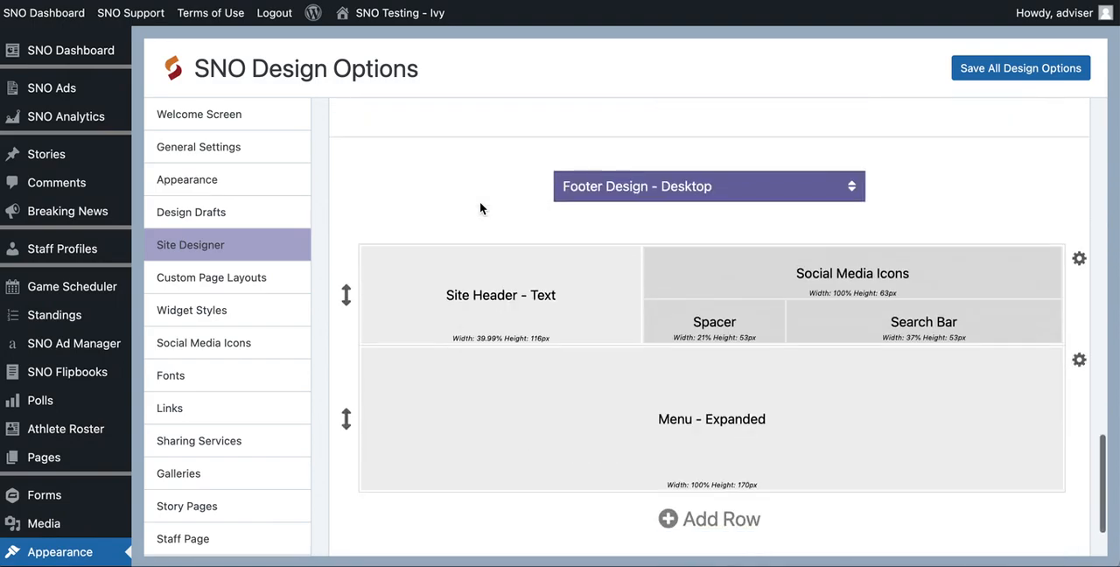
# - Examine the rows and content blocks of the Footer Design - Desktop layout
pyautogui.scroll(-2, 672, 166)
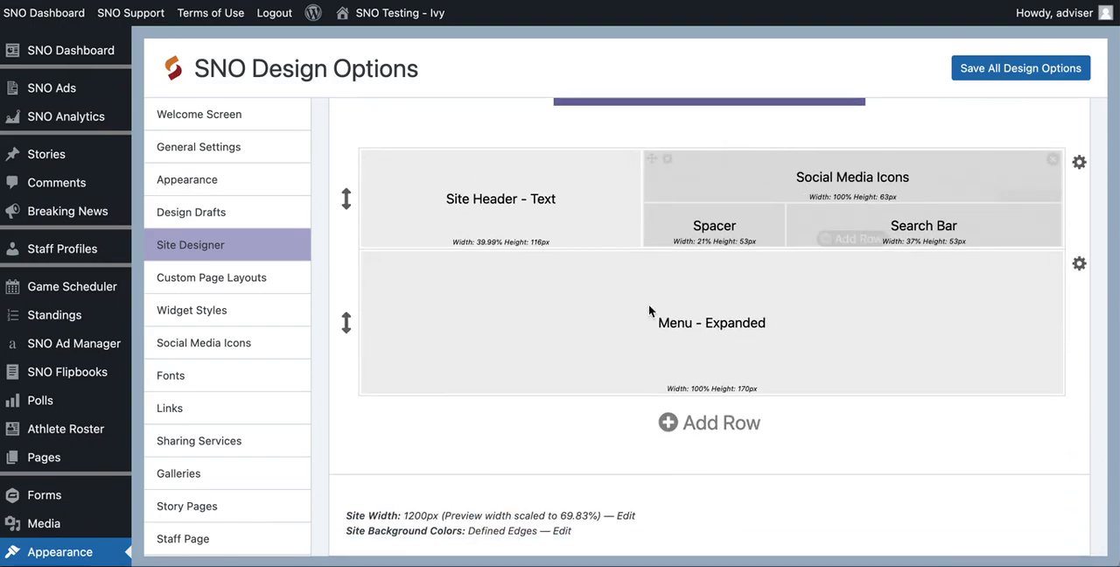
pyautogui.scroll(5, 802, 312)
pyautogui.scroll(-5, 802, 312)
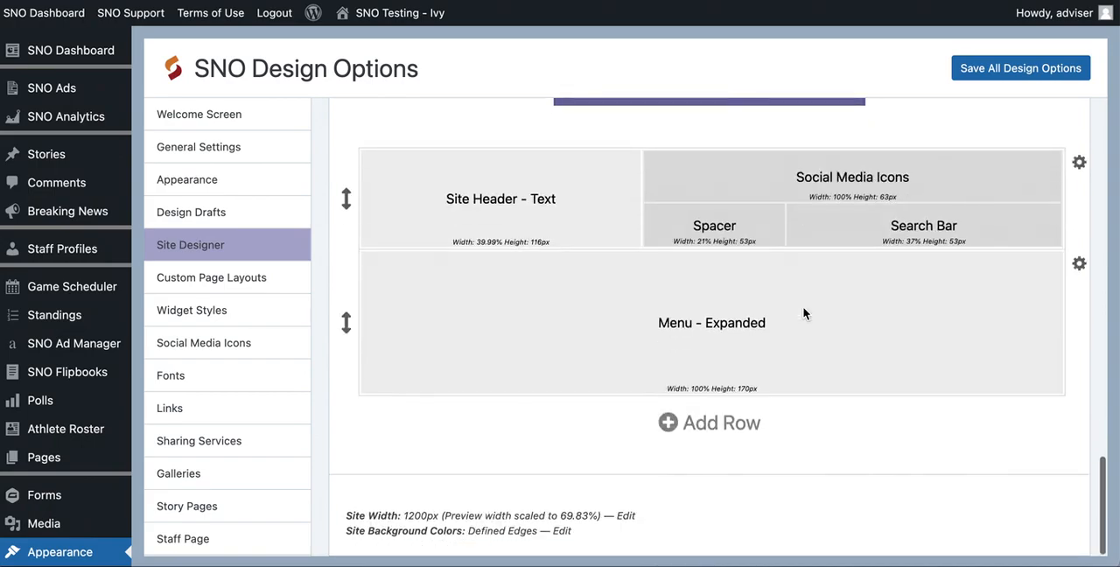
pyautogui.scroll(2, 805, 306)
pyautogui.moveTo(781, 292)
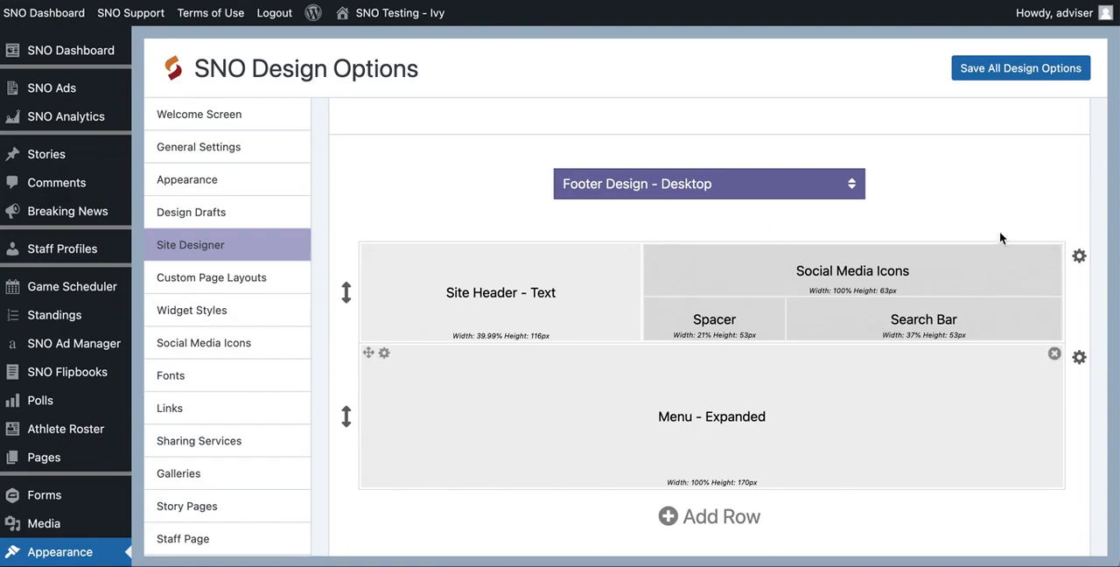
pyautogui.moveTo(904, 329)
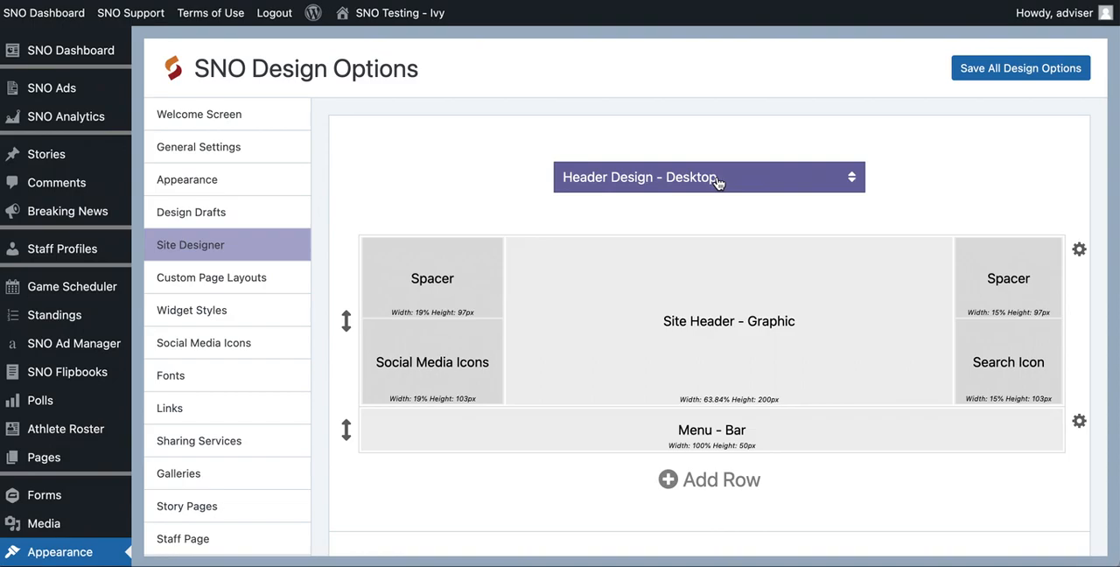
# - Switch the header layout to Header Design - Mobile and examine its rows and content blocks
pyautogui.click(716, 181)
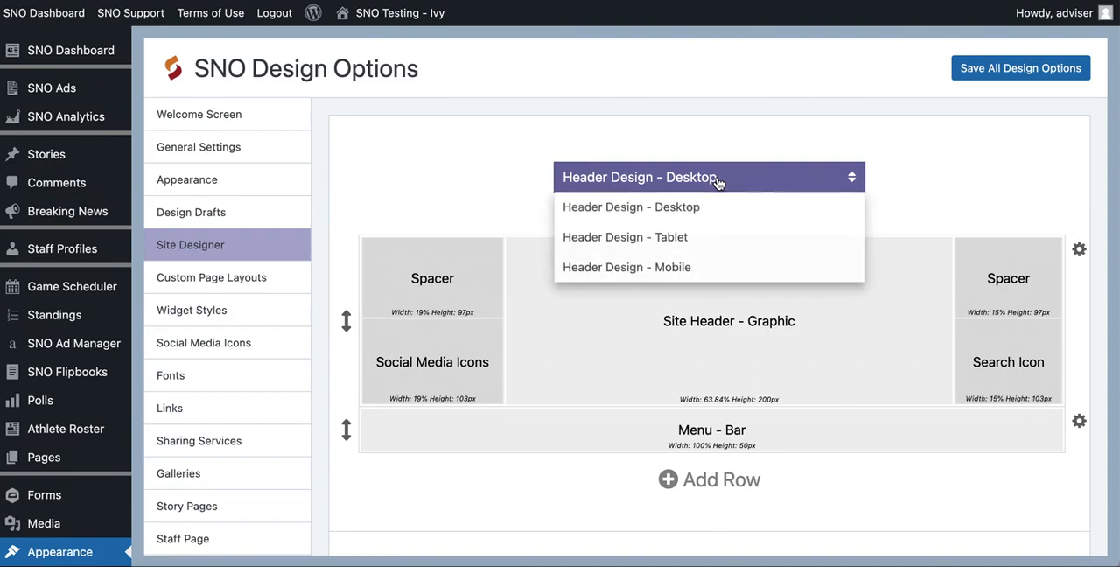
pyautogui.click(686, 270)
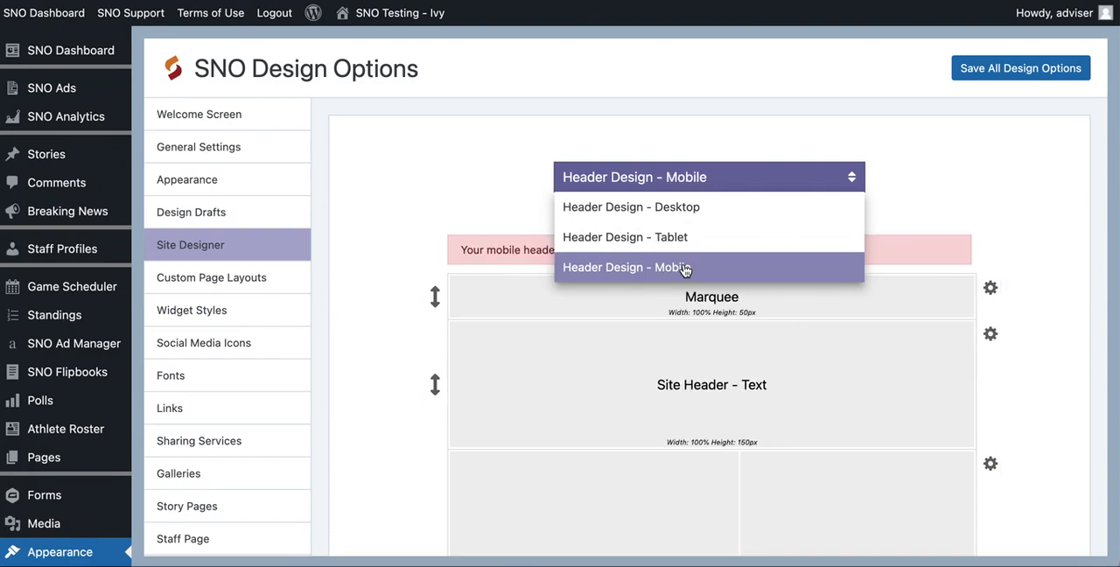
pyautogui.scroll(-3, 685, 268)
pyautogui.scroll(-3, 685, 270)
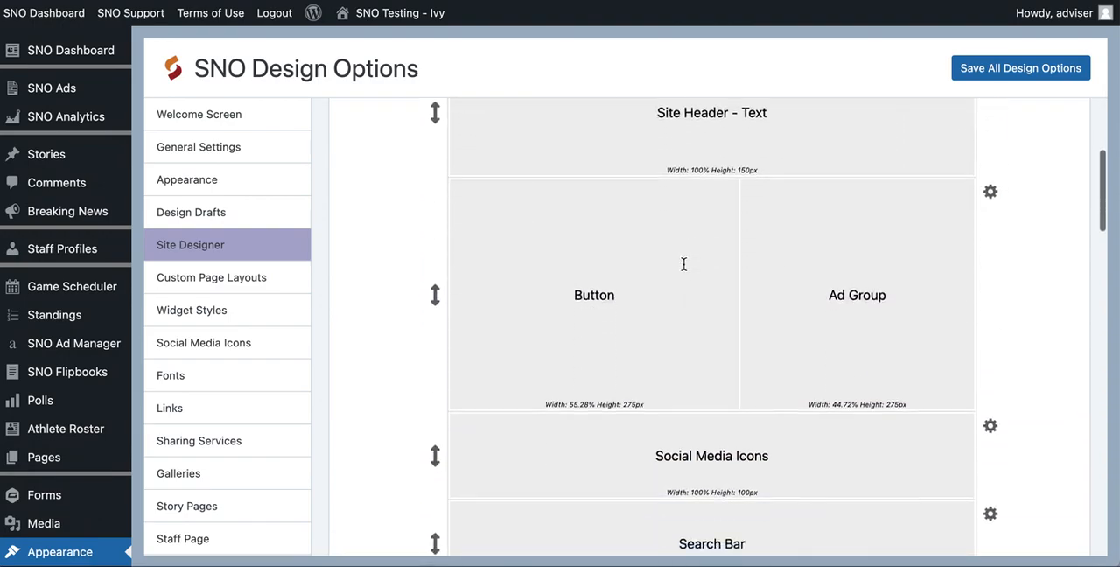
pyautogui.scroll(5, 685, 269)
pyautogui.scroll(1, 684, 268)
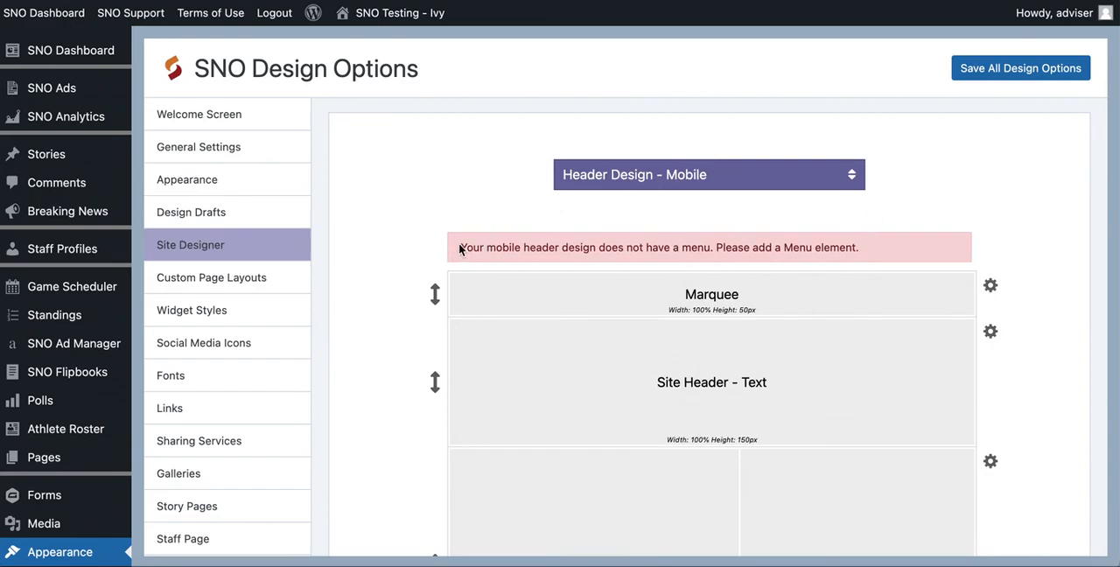
# - Display the Header Design - Tablet layout and open the list of header design versions
pyautogui.click(602, 178)
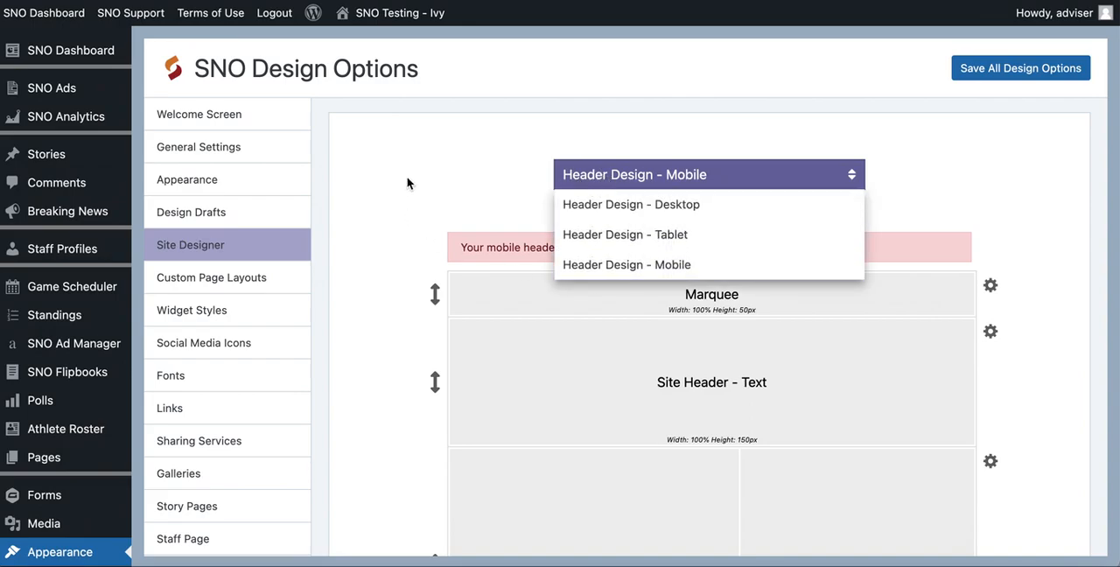
pyautogui.scroll(-3, 409, 184)
pyautogui.scroll(2, 409, 184)
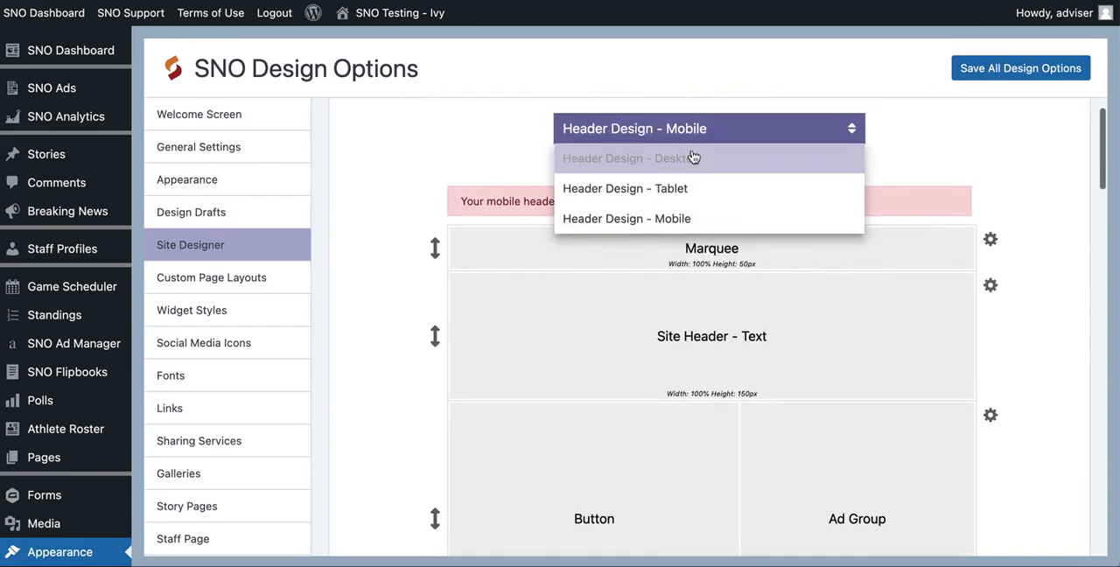
pyautogui.click(670, 189)
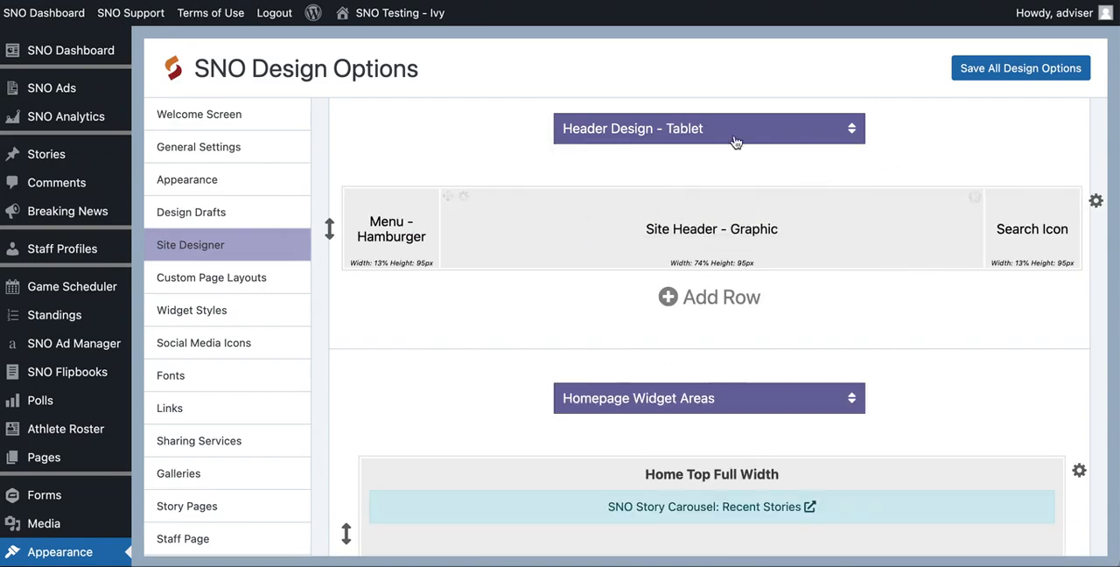
pyautogui.click(615, 133)
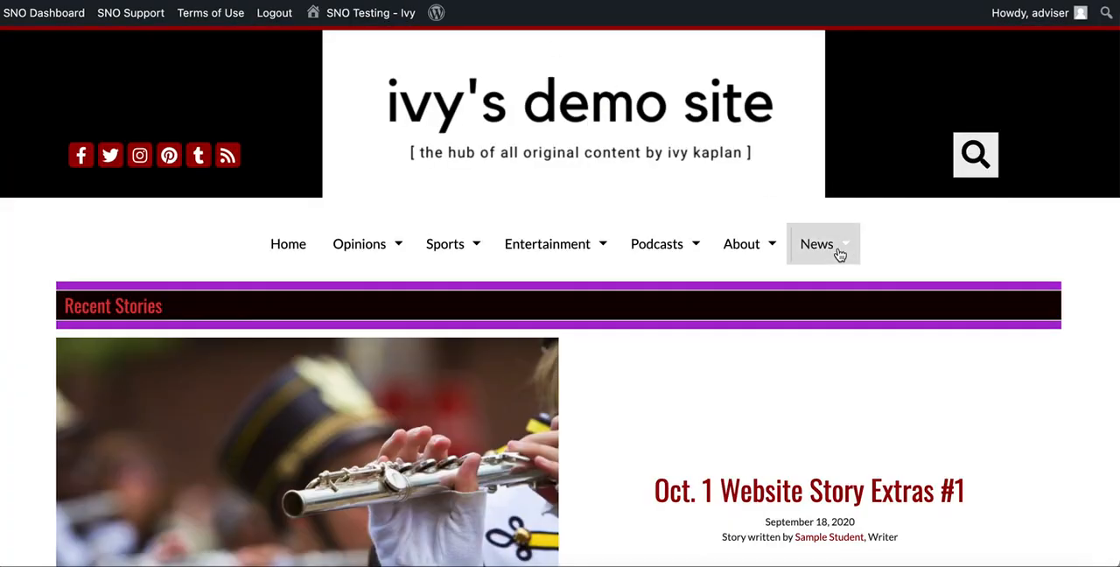
# - Preview the live site's header at tablet and mobile window widths, and return the Site Designer to Header Design - Desktop at full width
pyautogui.moveTo(838, 247)
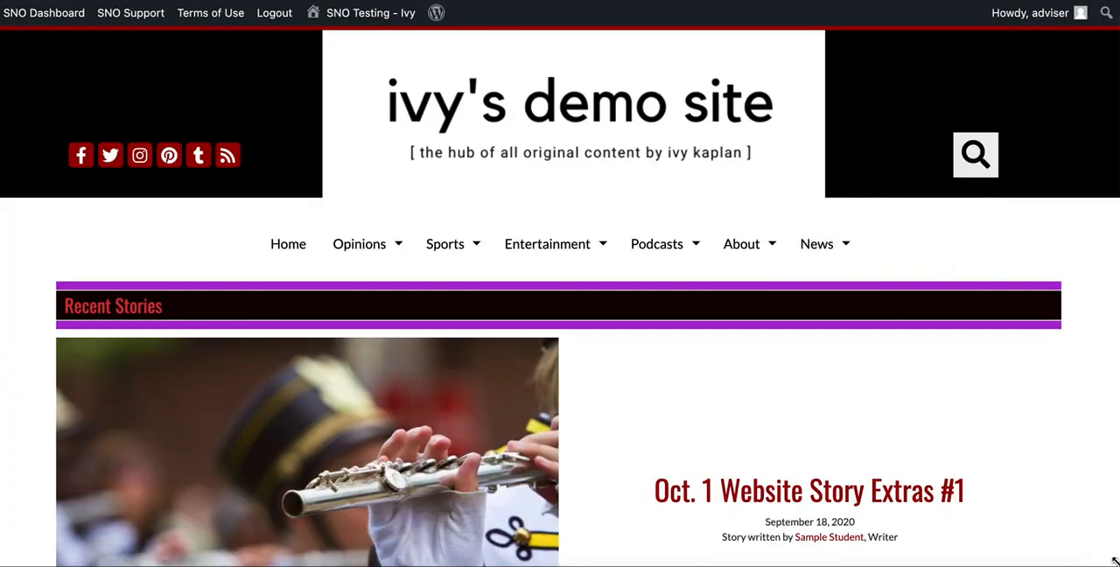
pyautogui.moveTo(1082, 559); pyautogui.dragTo(790, 543)
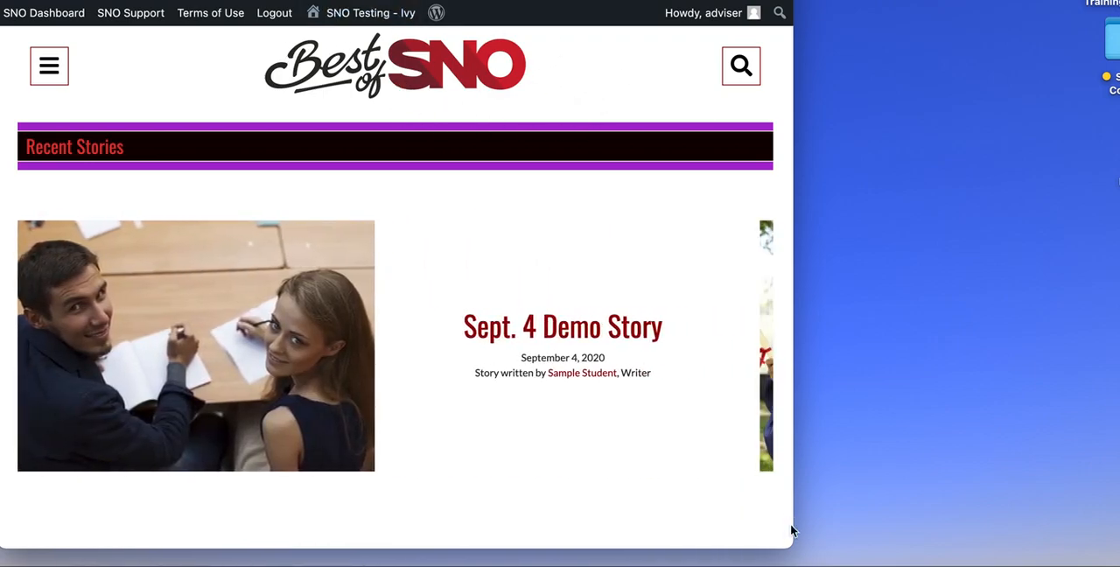
pyautogui.moveTo(790, 546); pyautogui.dragTo(487, 560)
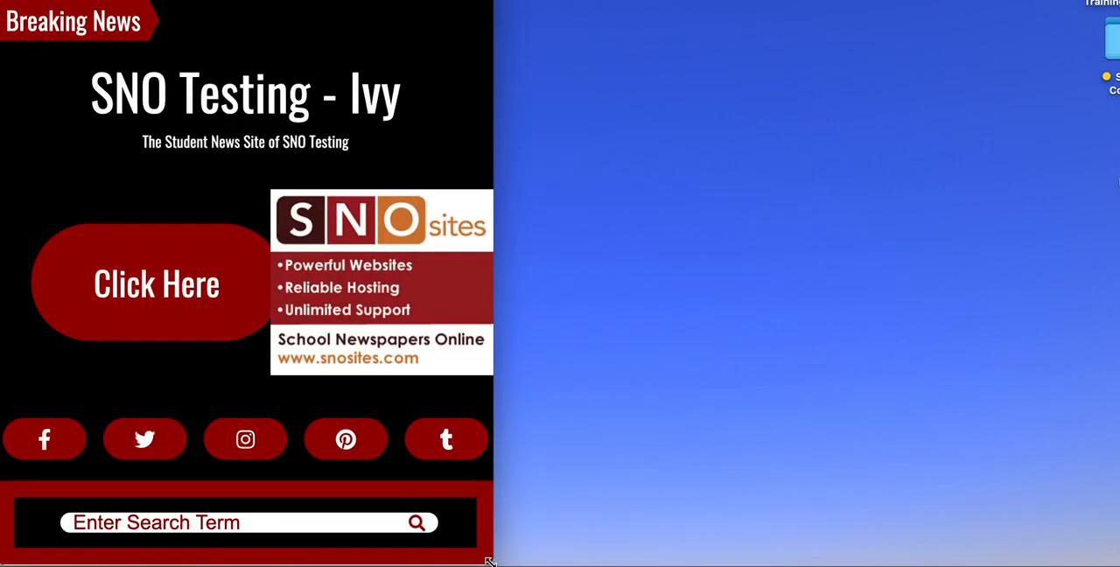
pyautogui.scroll(-1, 370, 299)
pyautogui.scroll(1, 369, 299)
pyautogui.moveTo(492, 561); pyautogui.dragTo(1119, 560)
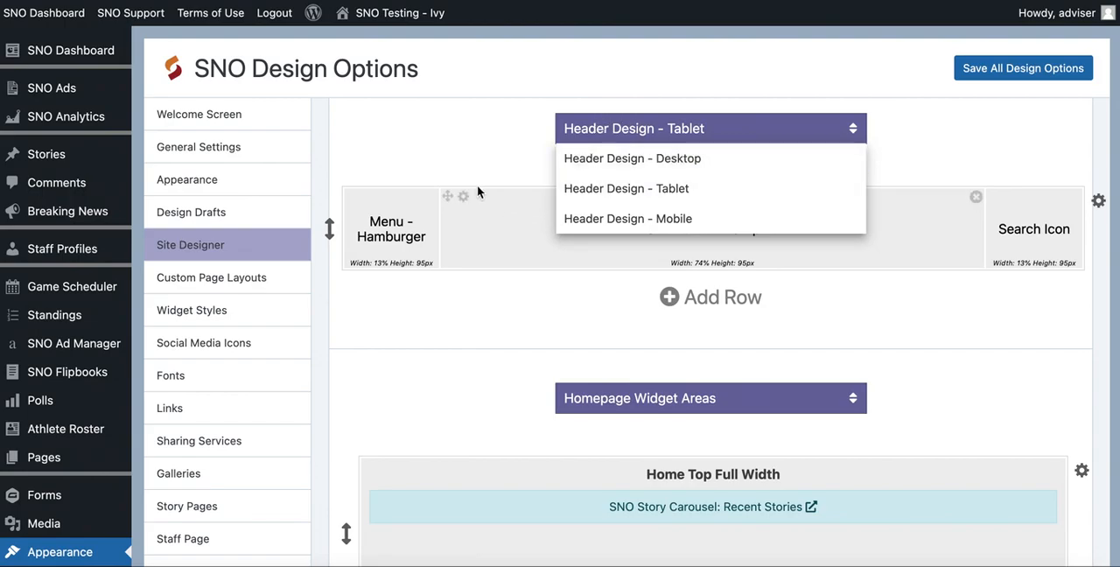
pyautogui.click(603, 160)
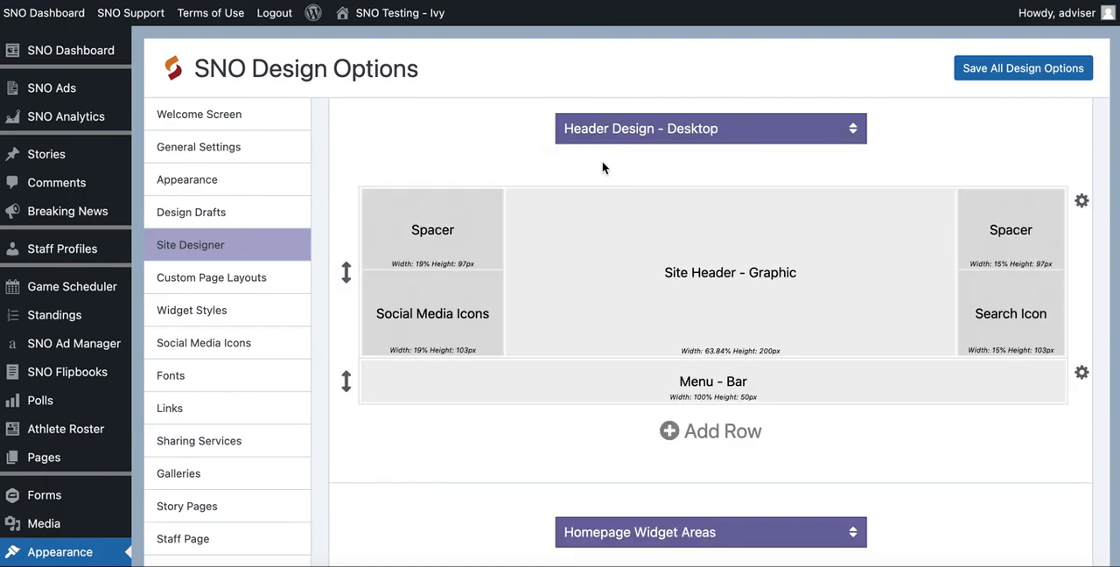